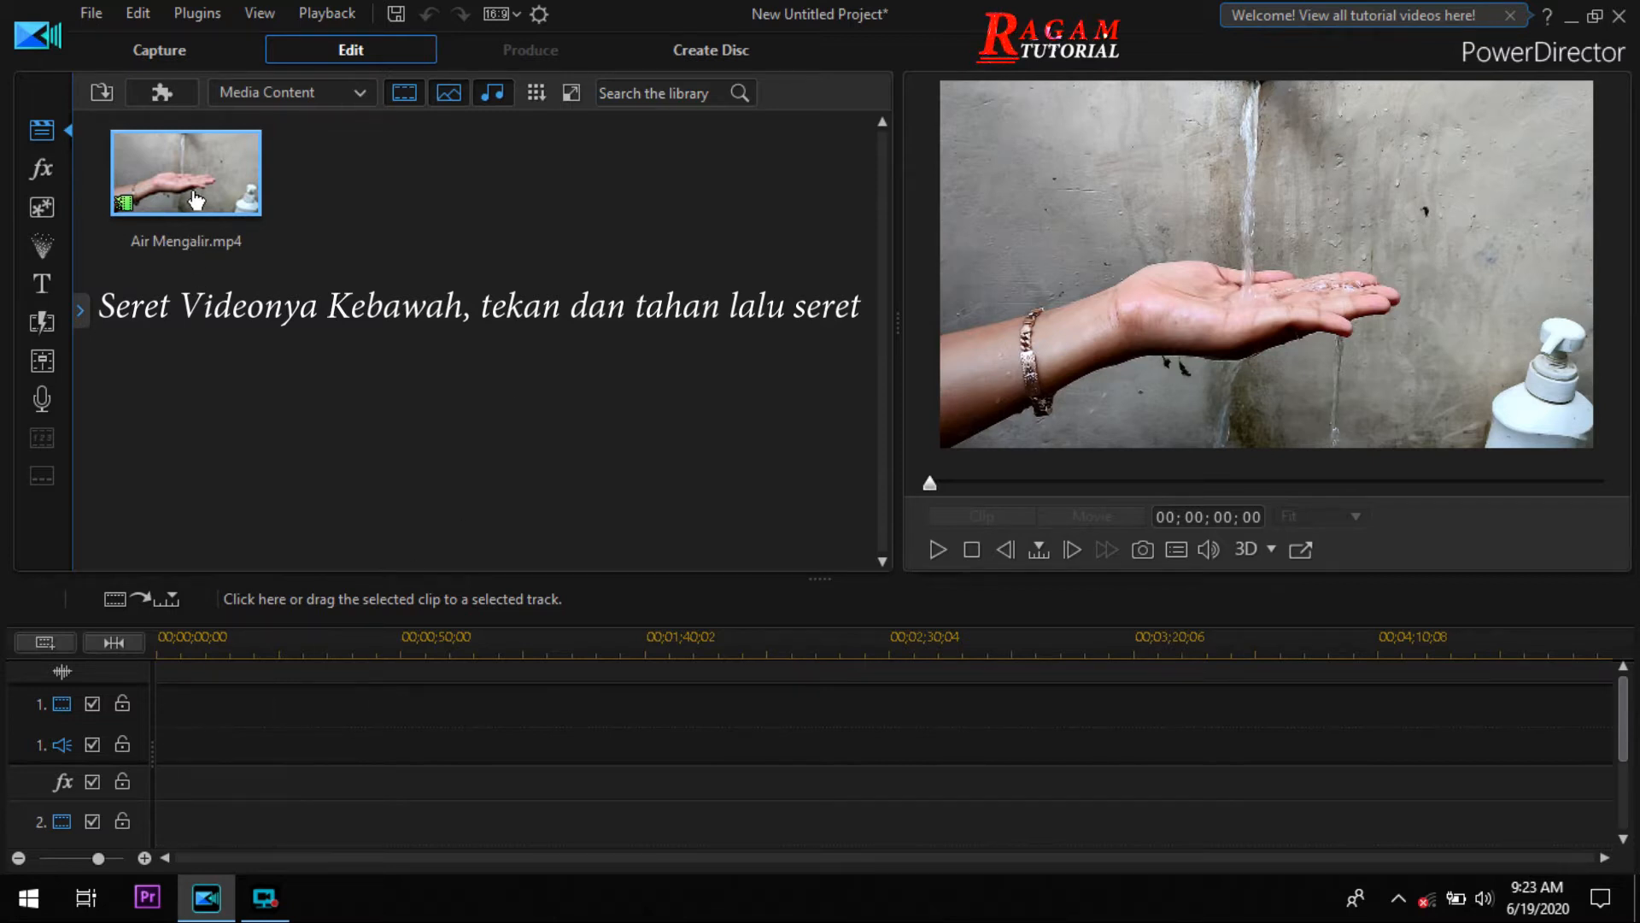
- Place Air Mengalir.mp4 at the start of video track 1 and open its Video Speed designer
left_click_drag(196, 193, 165, 714)
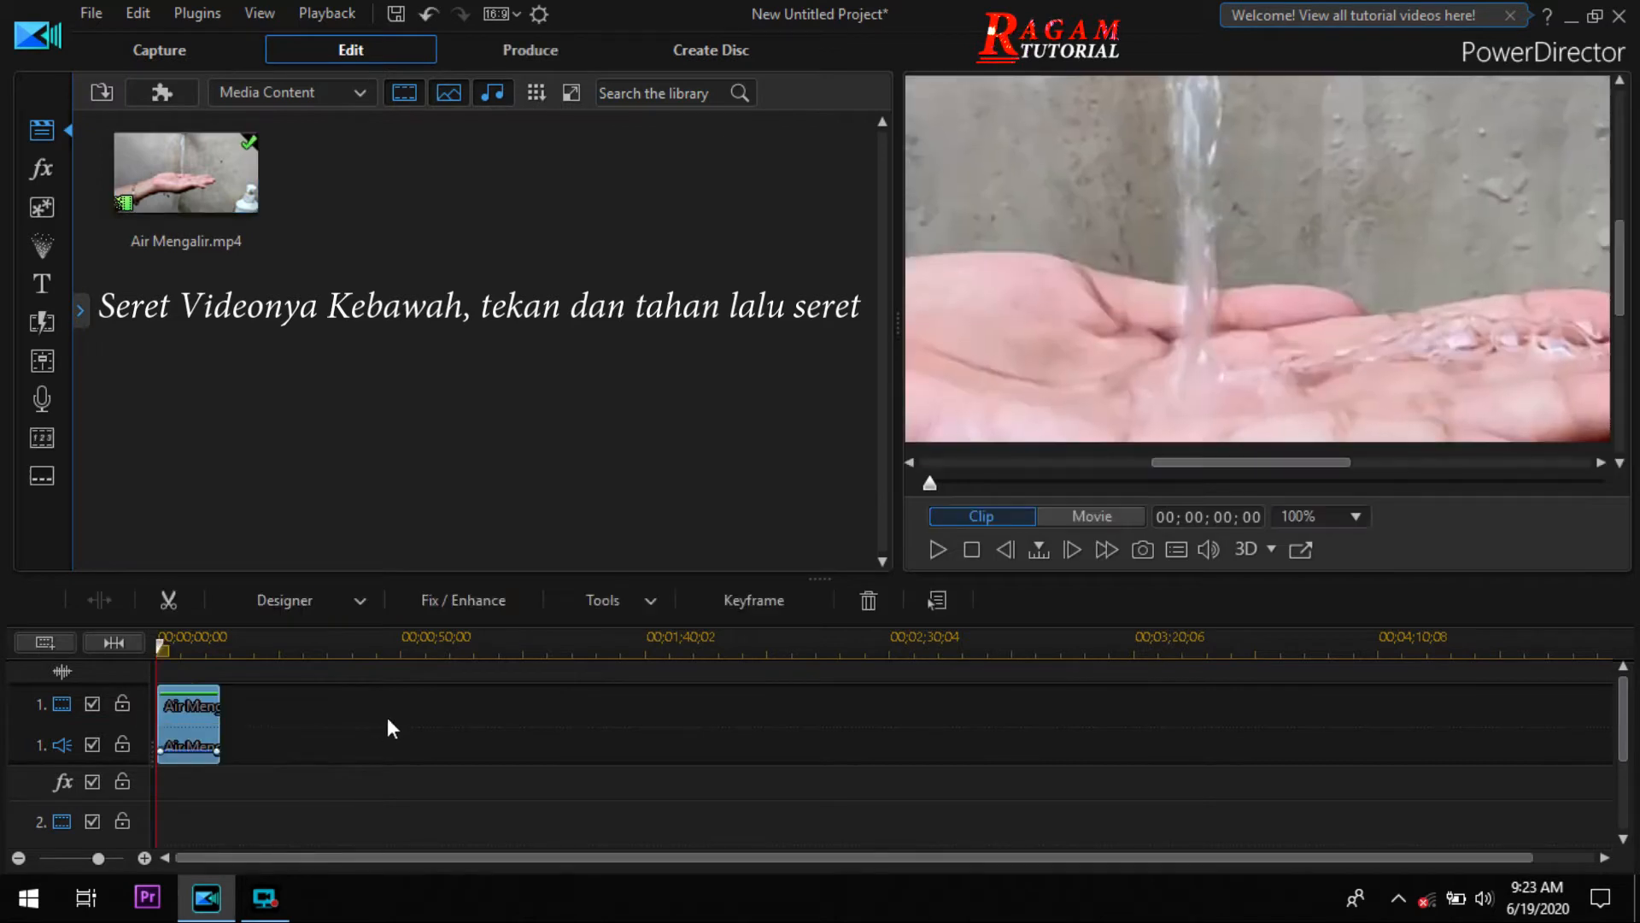
right_click(193, 721)
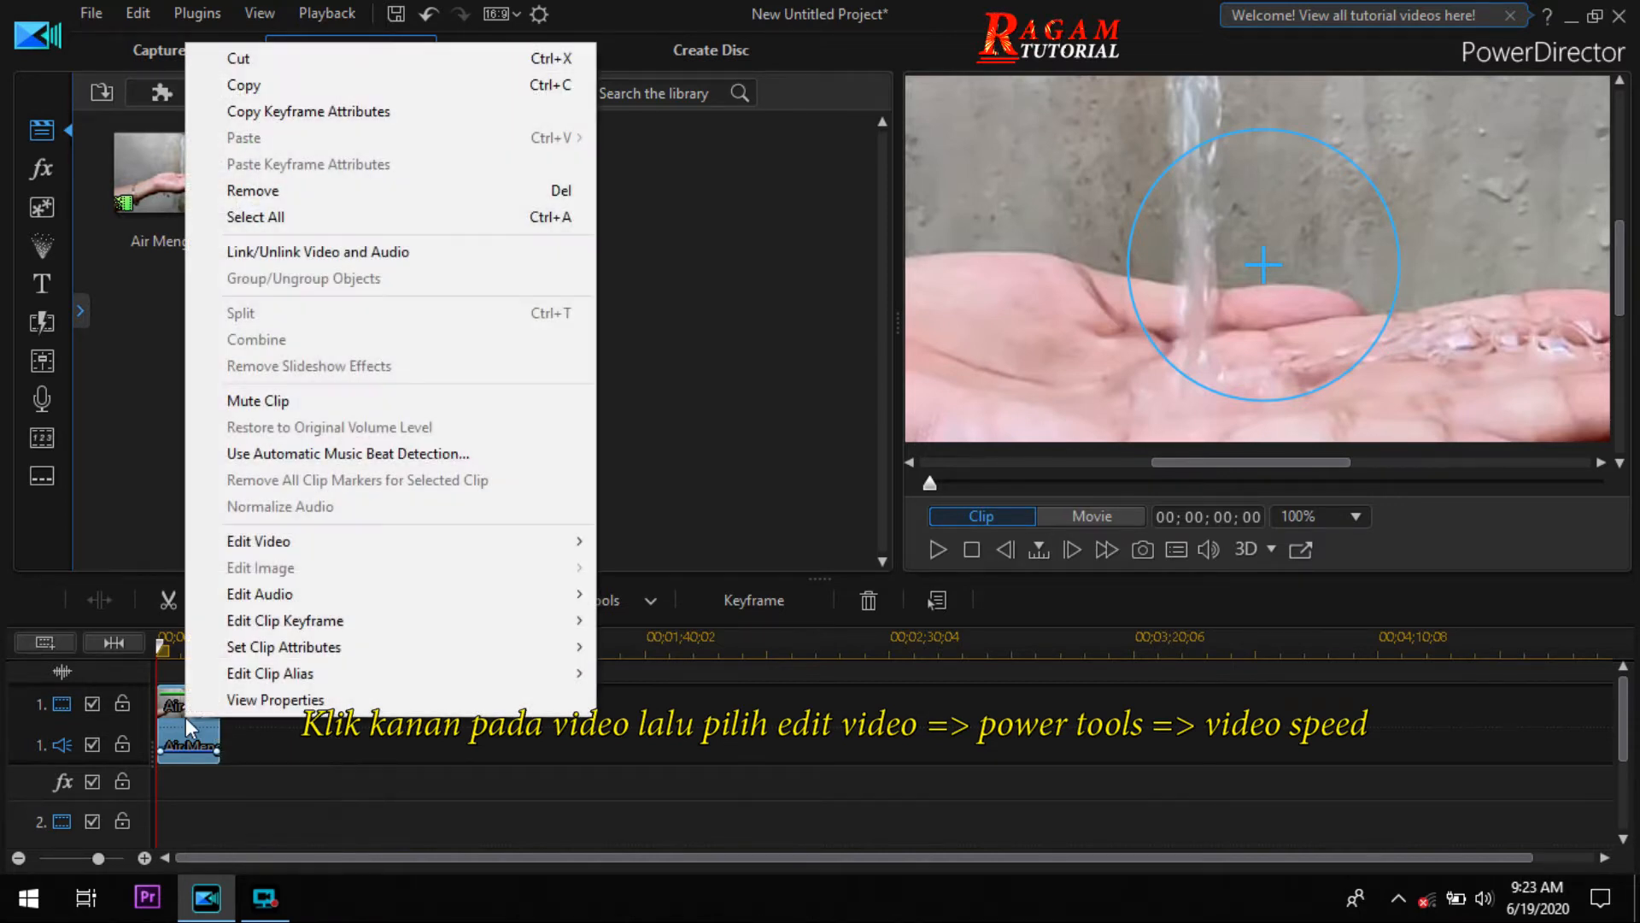
mouse_move(511, 538)
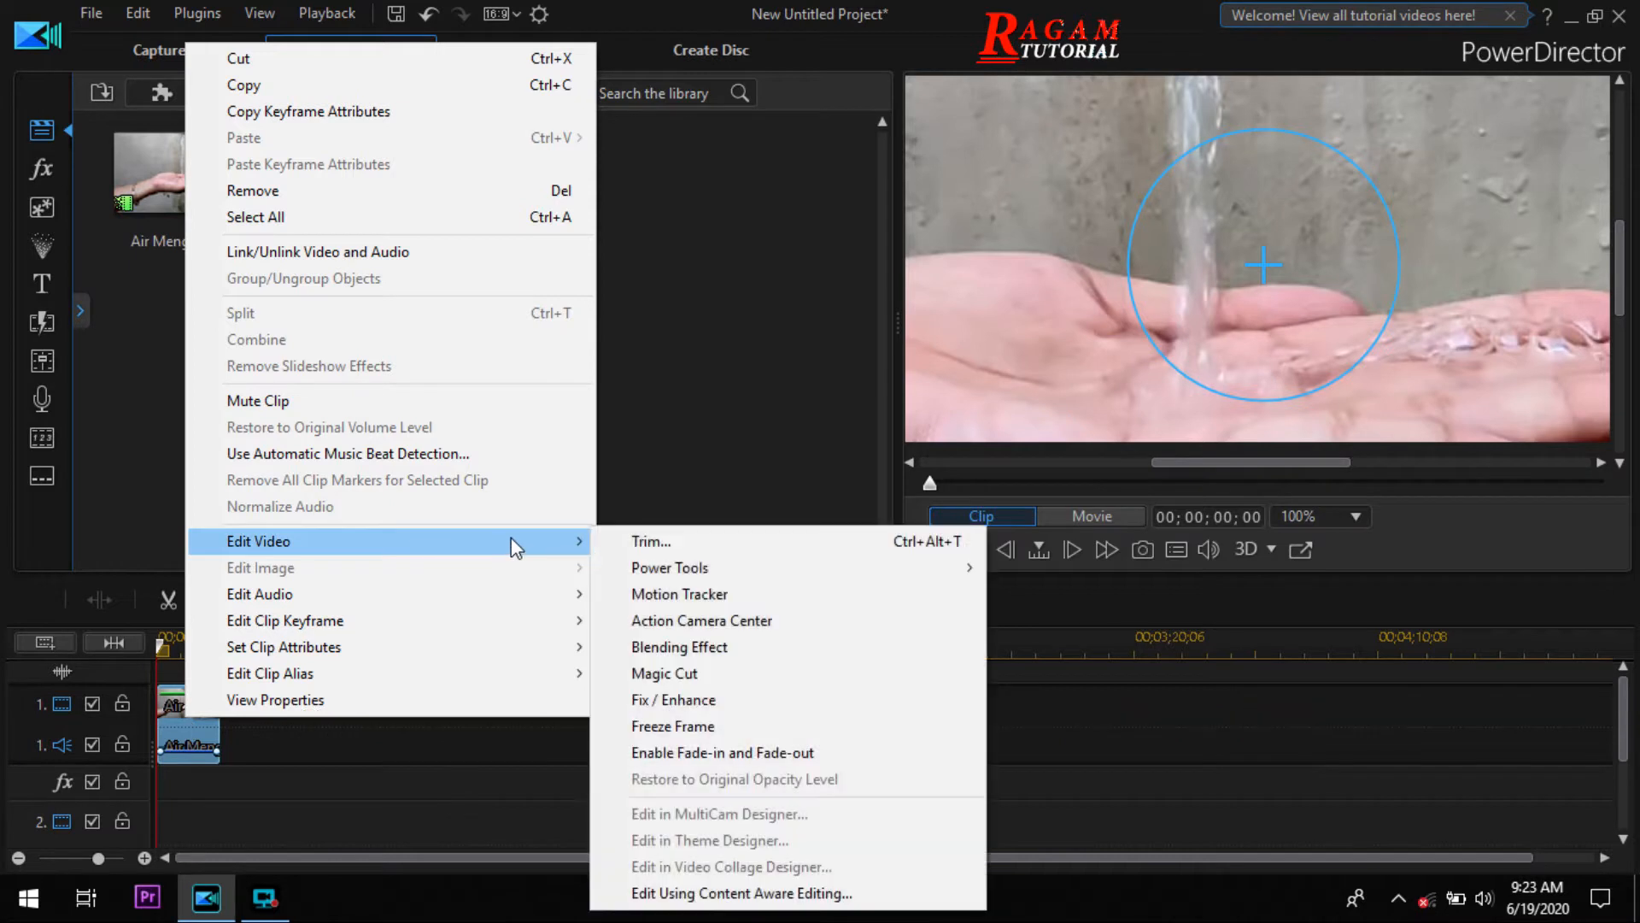
mouse_move(835, 570)
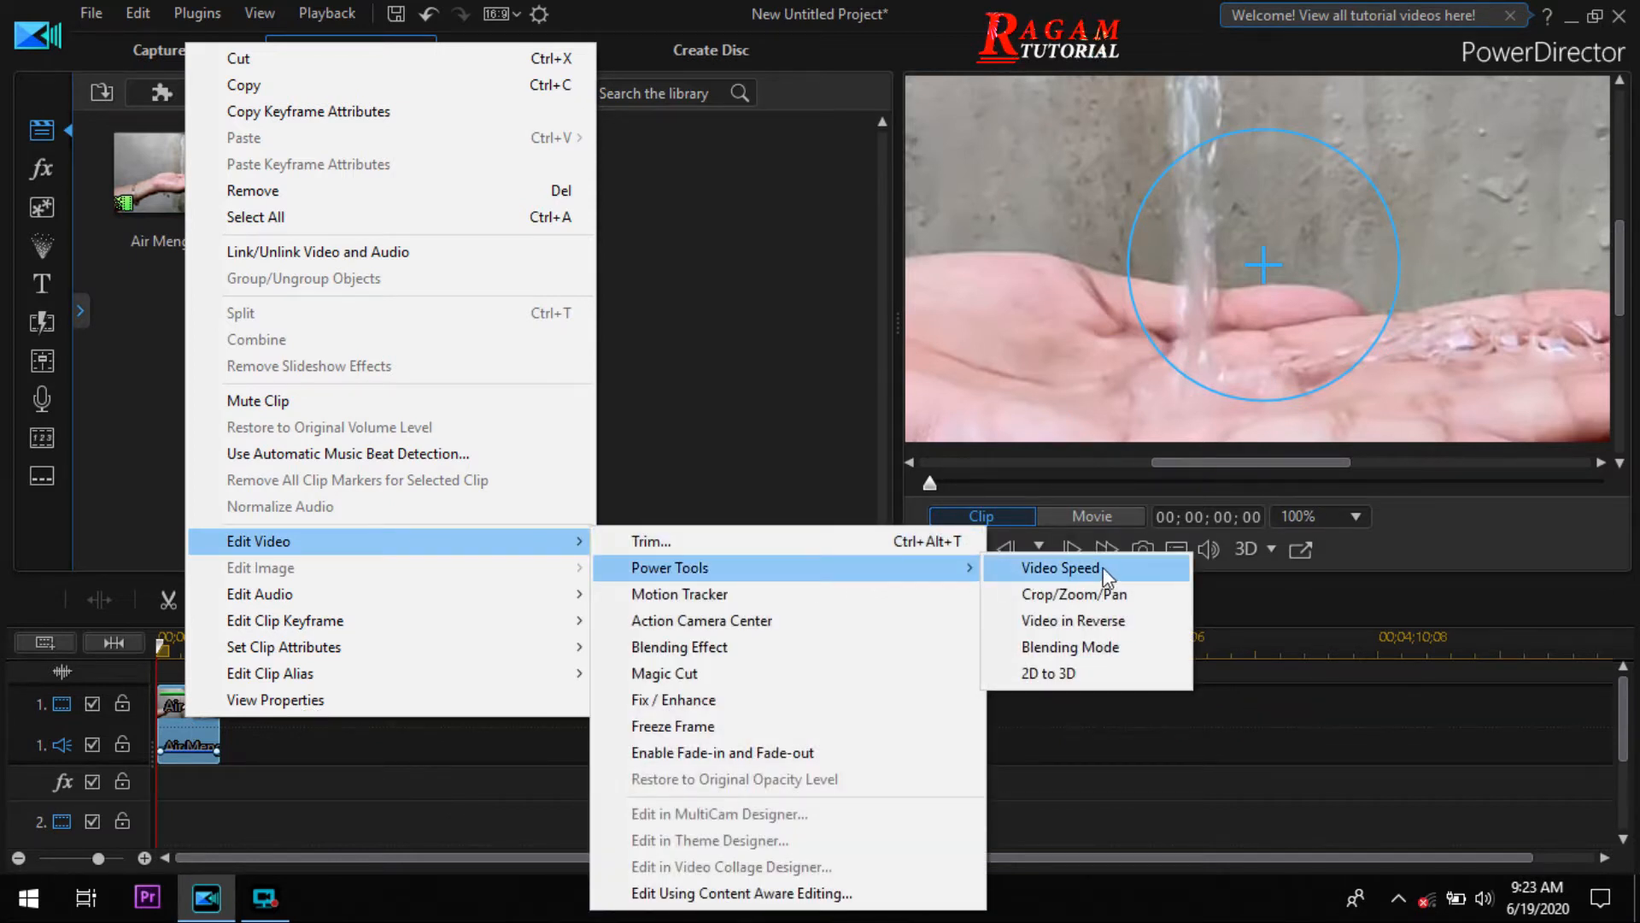
left_click(1133, 568)
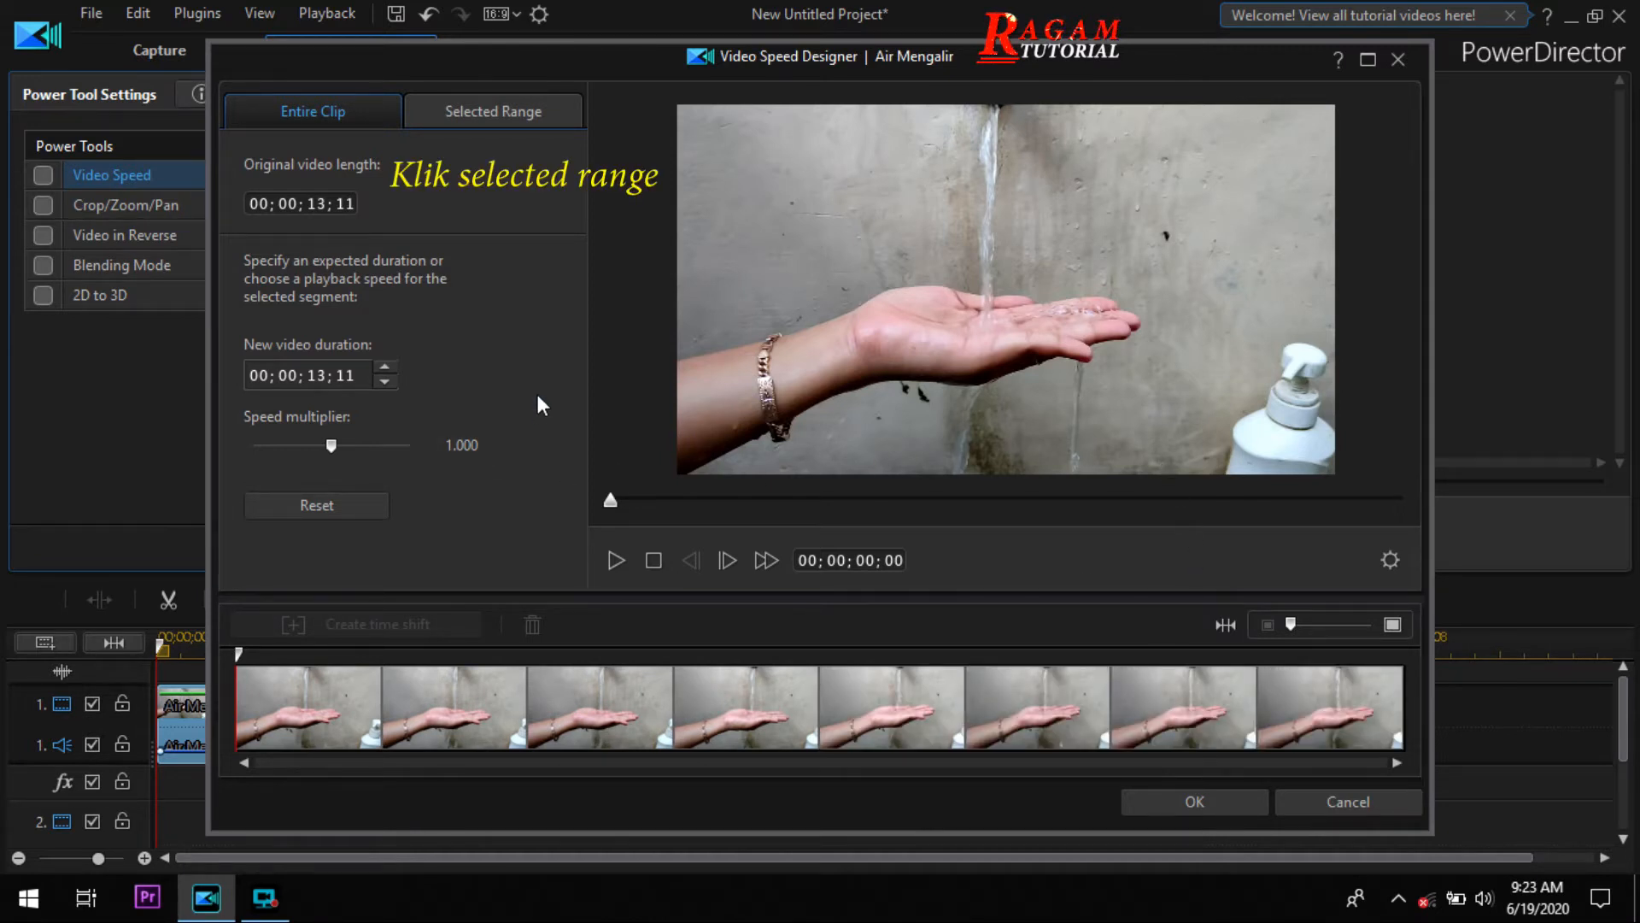
- Create a selected-range time shift starting at 00;00;03;08 and extend its end to about 00;00;06;20
left_click(495, 110)
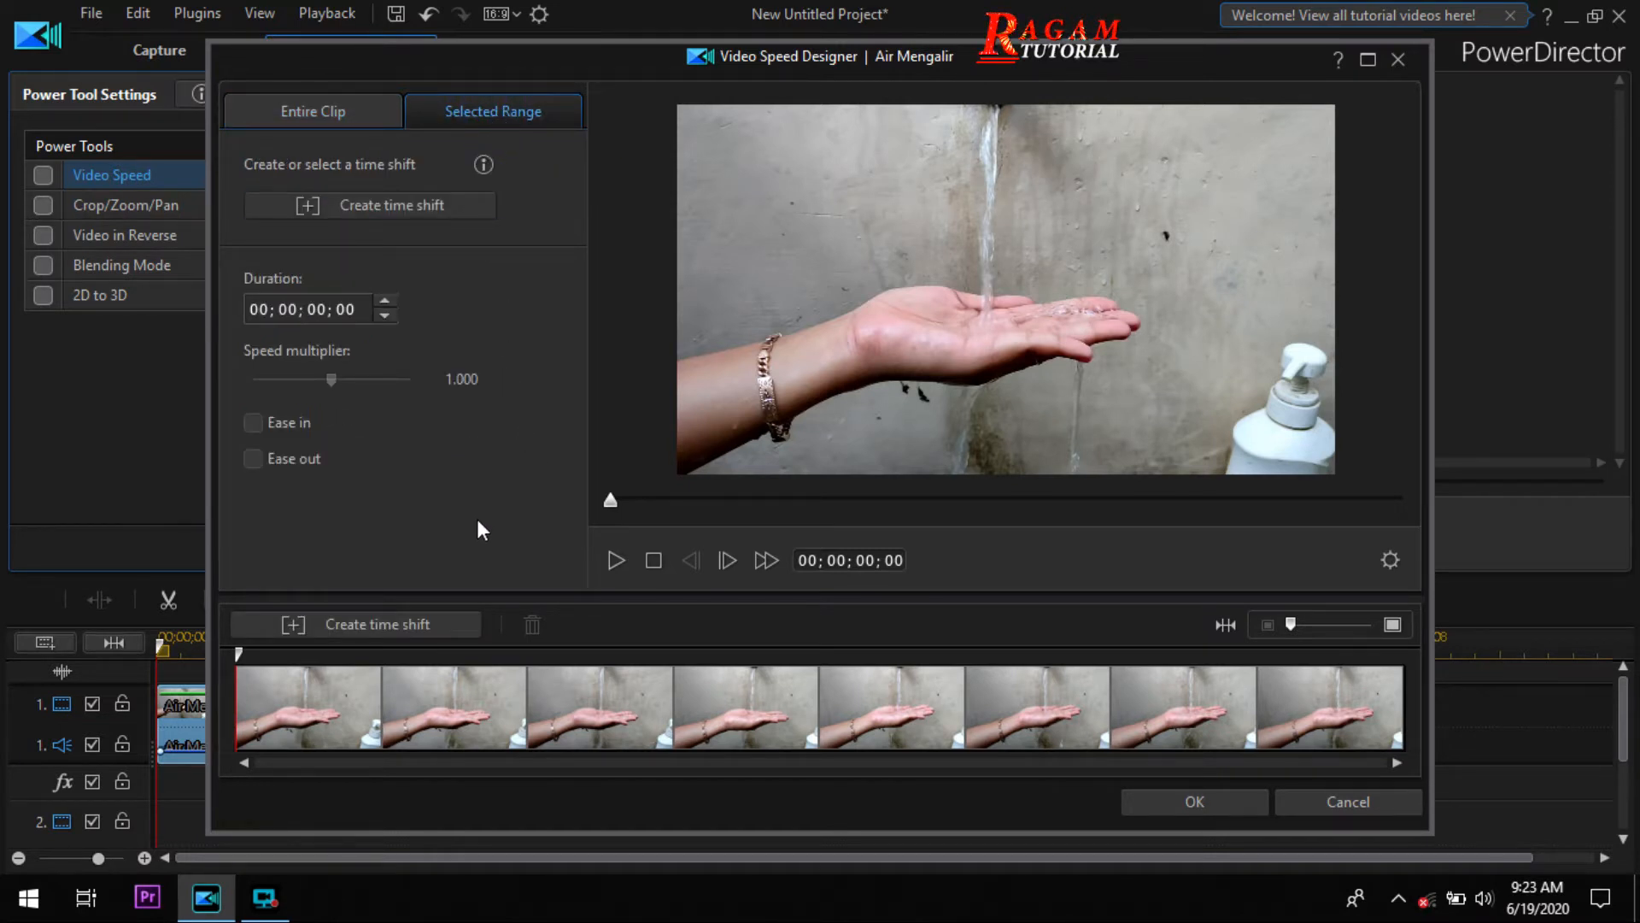
left_click(616, 561)
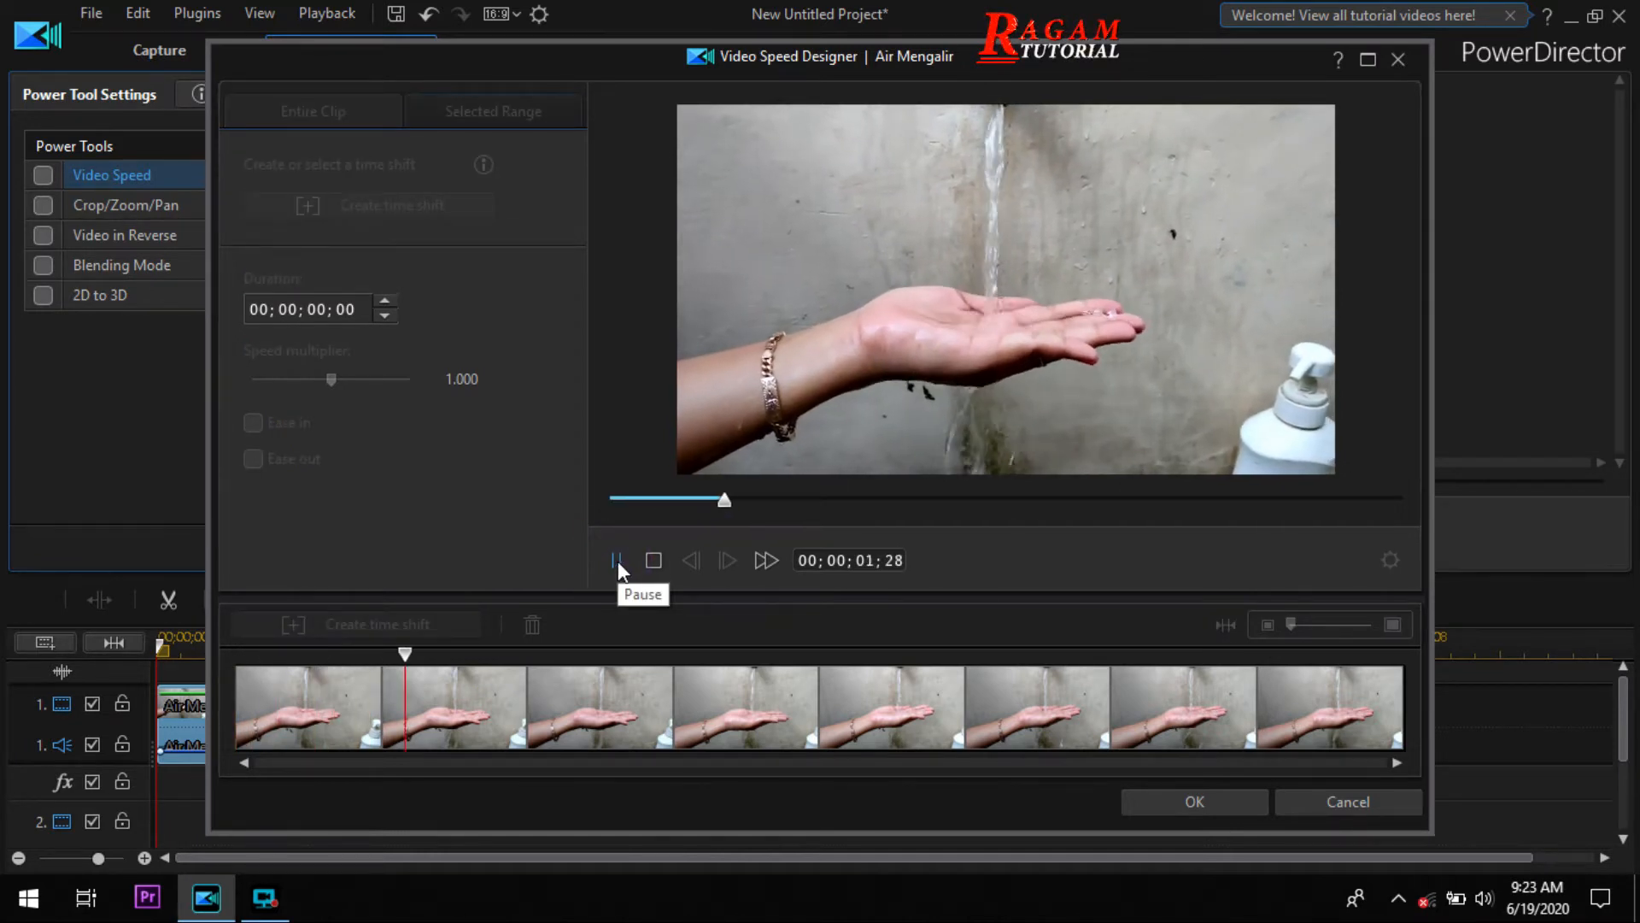
left_click(617, 561)
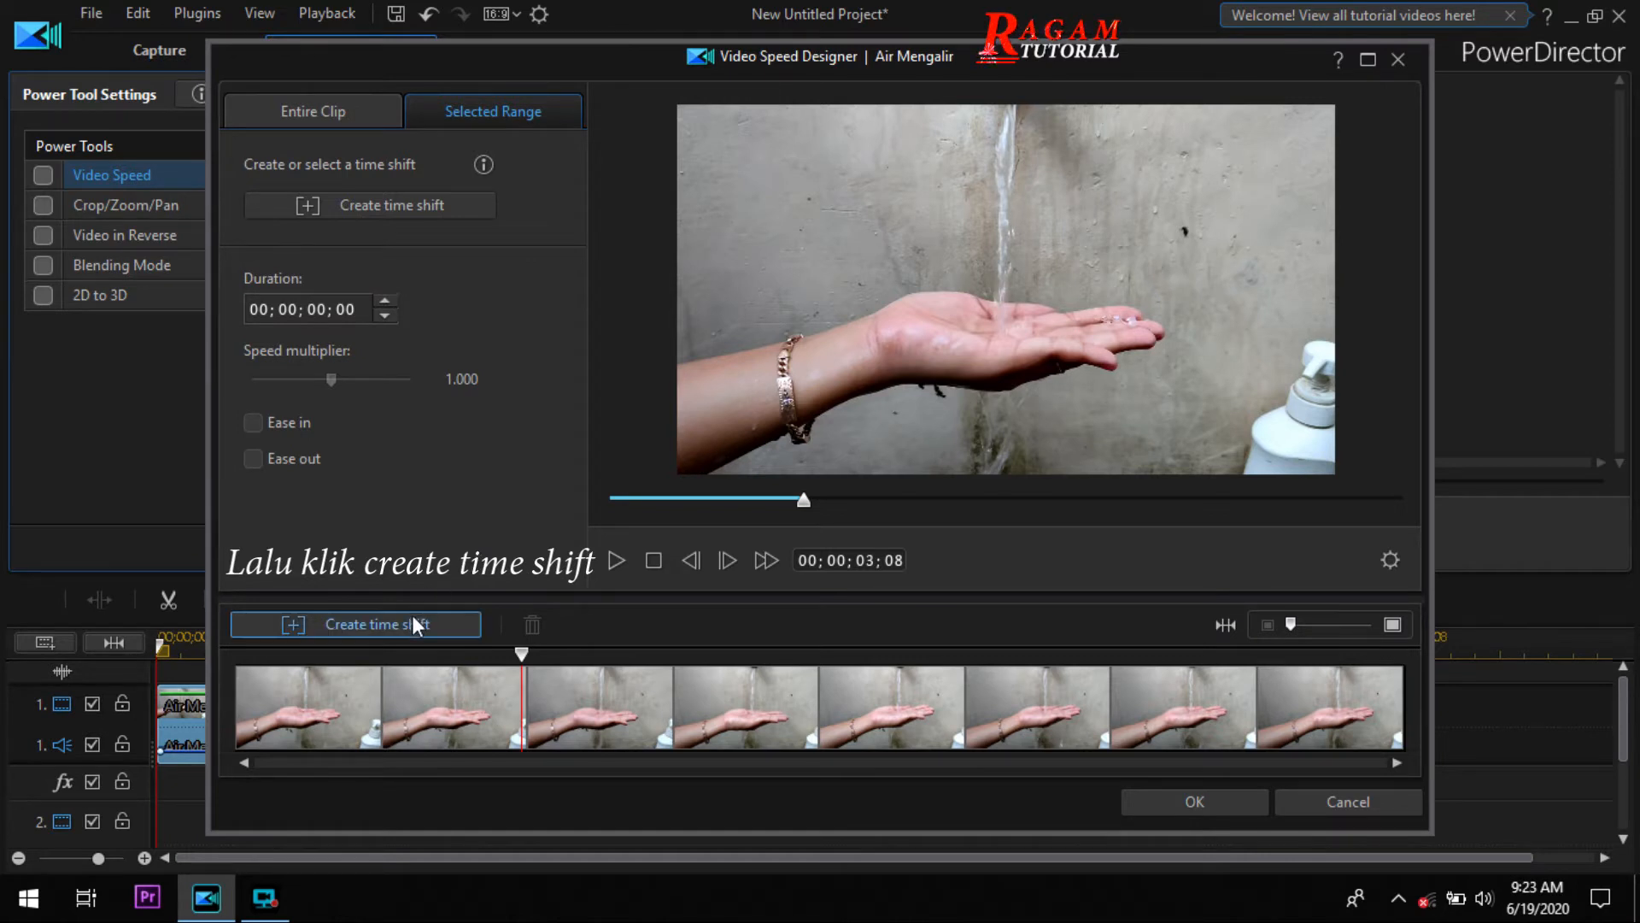
left_click(446, 630)
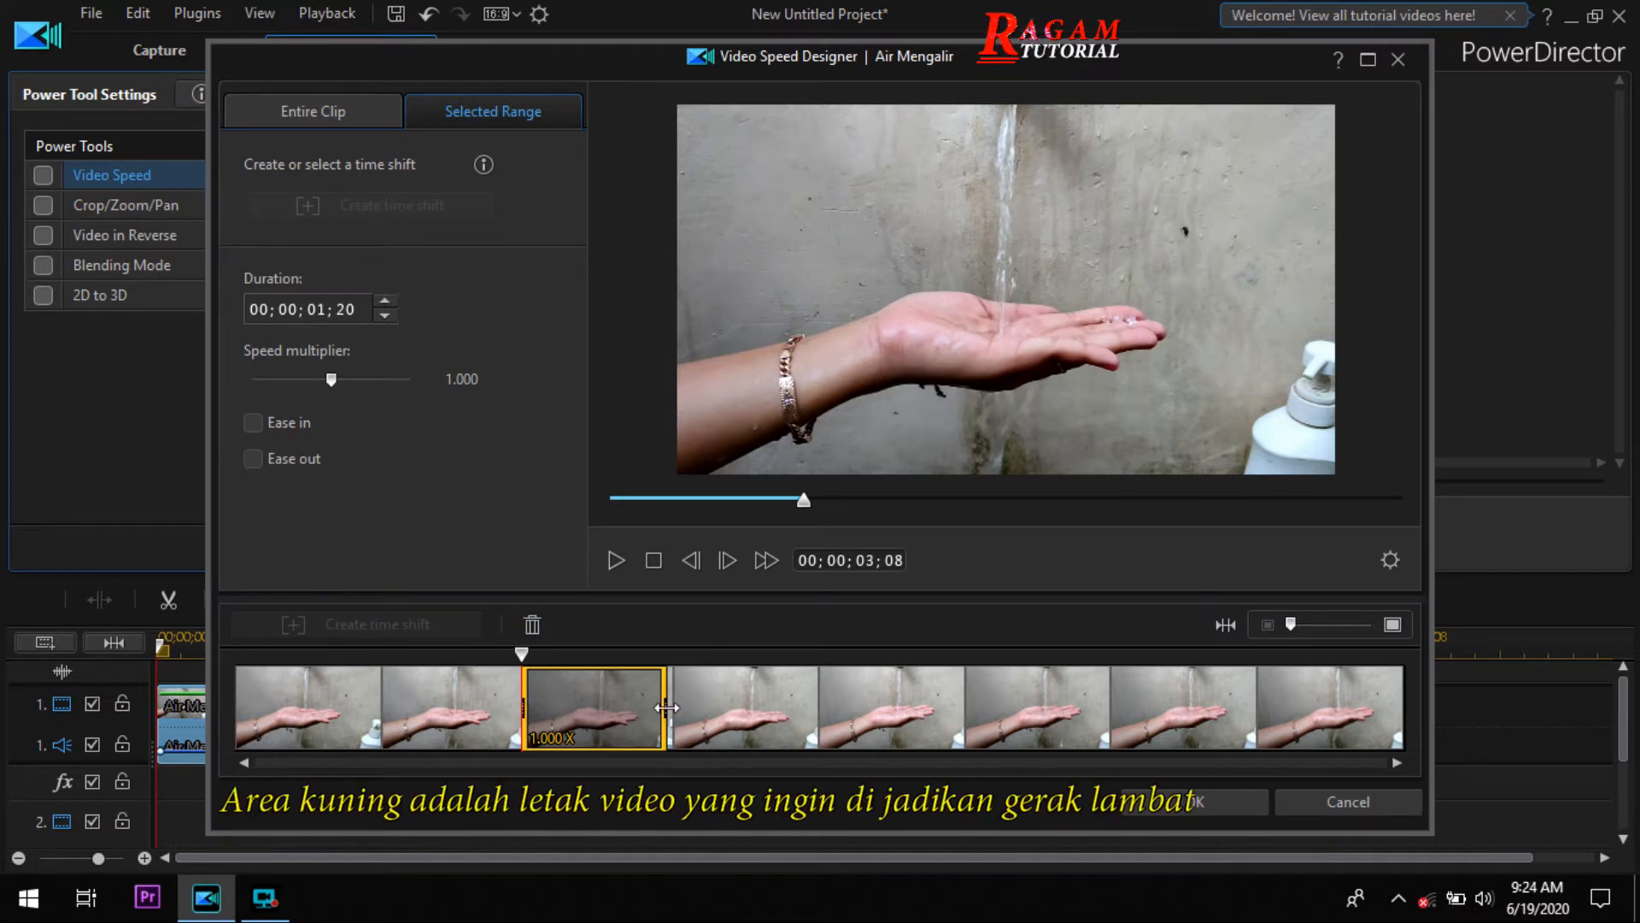
left_click_drag(665, 708, 817, 716)
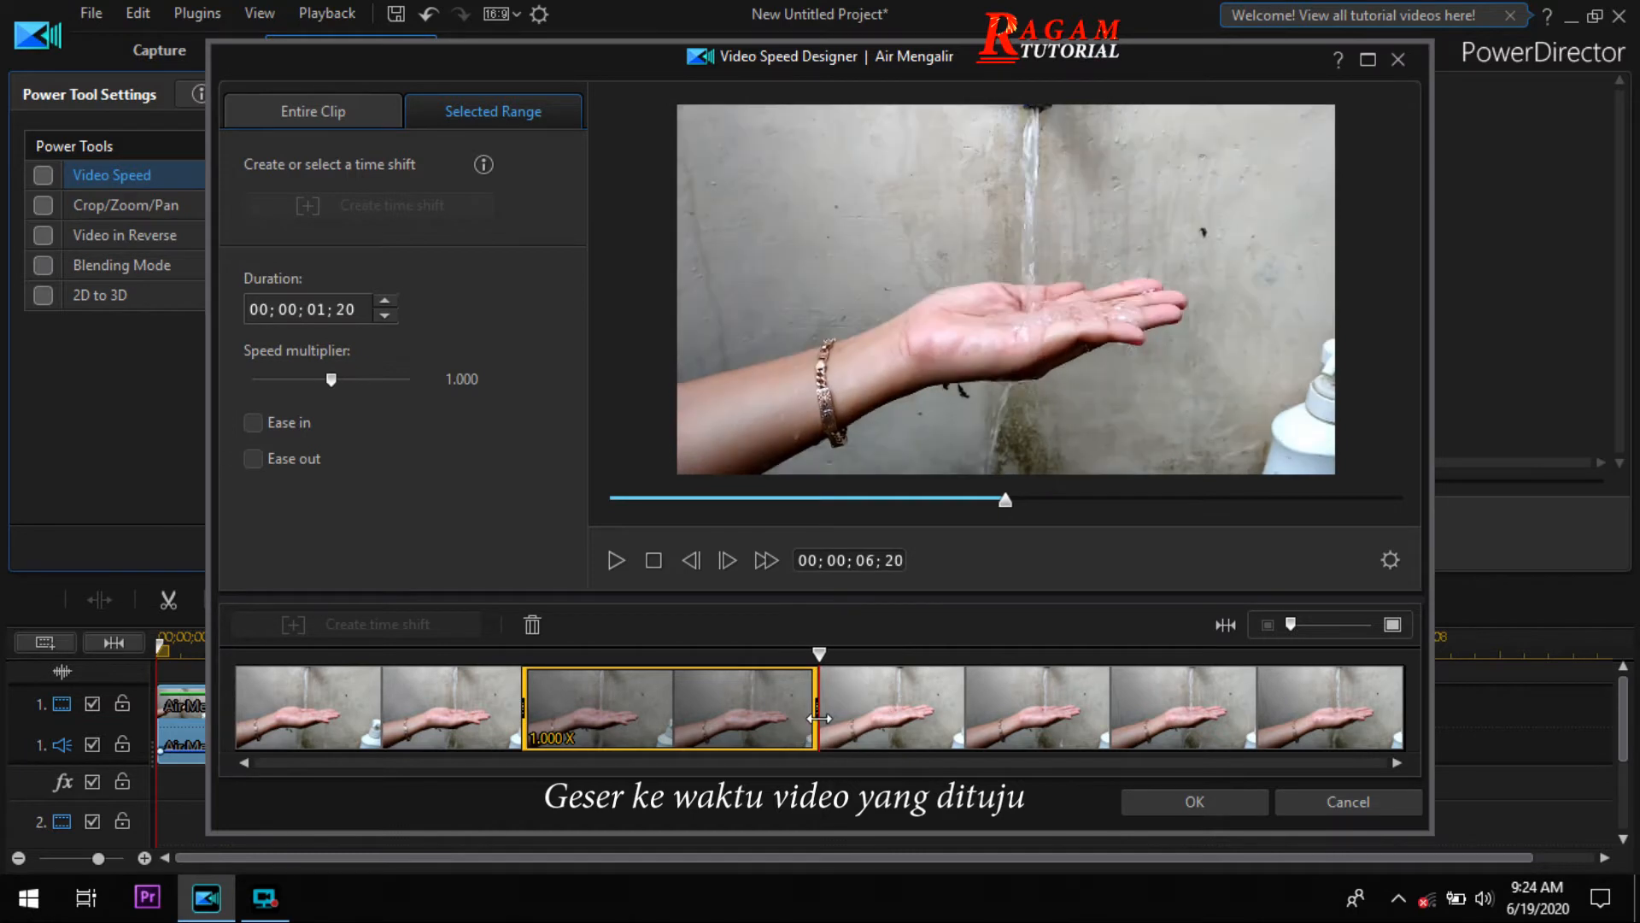
- Set the time shift's speed multiplier to 0.100 and preview the slowed range against the normal-speed footage
left_click_drag(821, 655, 521, 659)
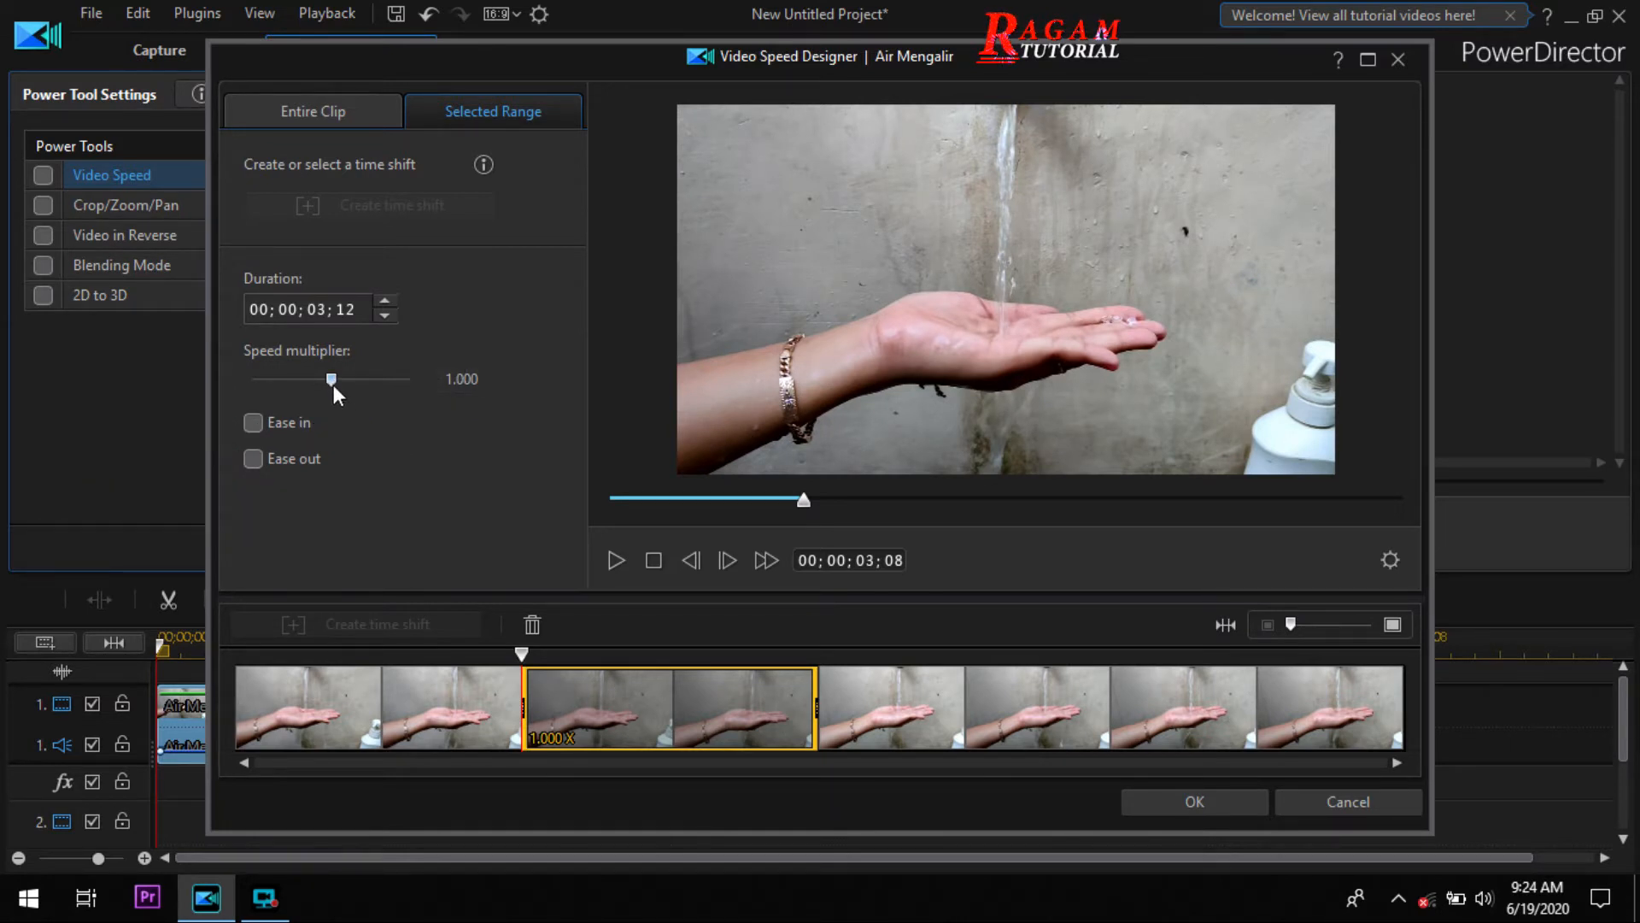
left_click_drag(333, 385, 244, 378)
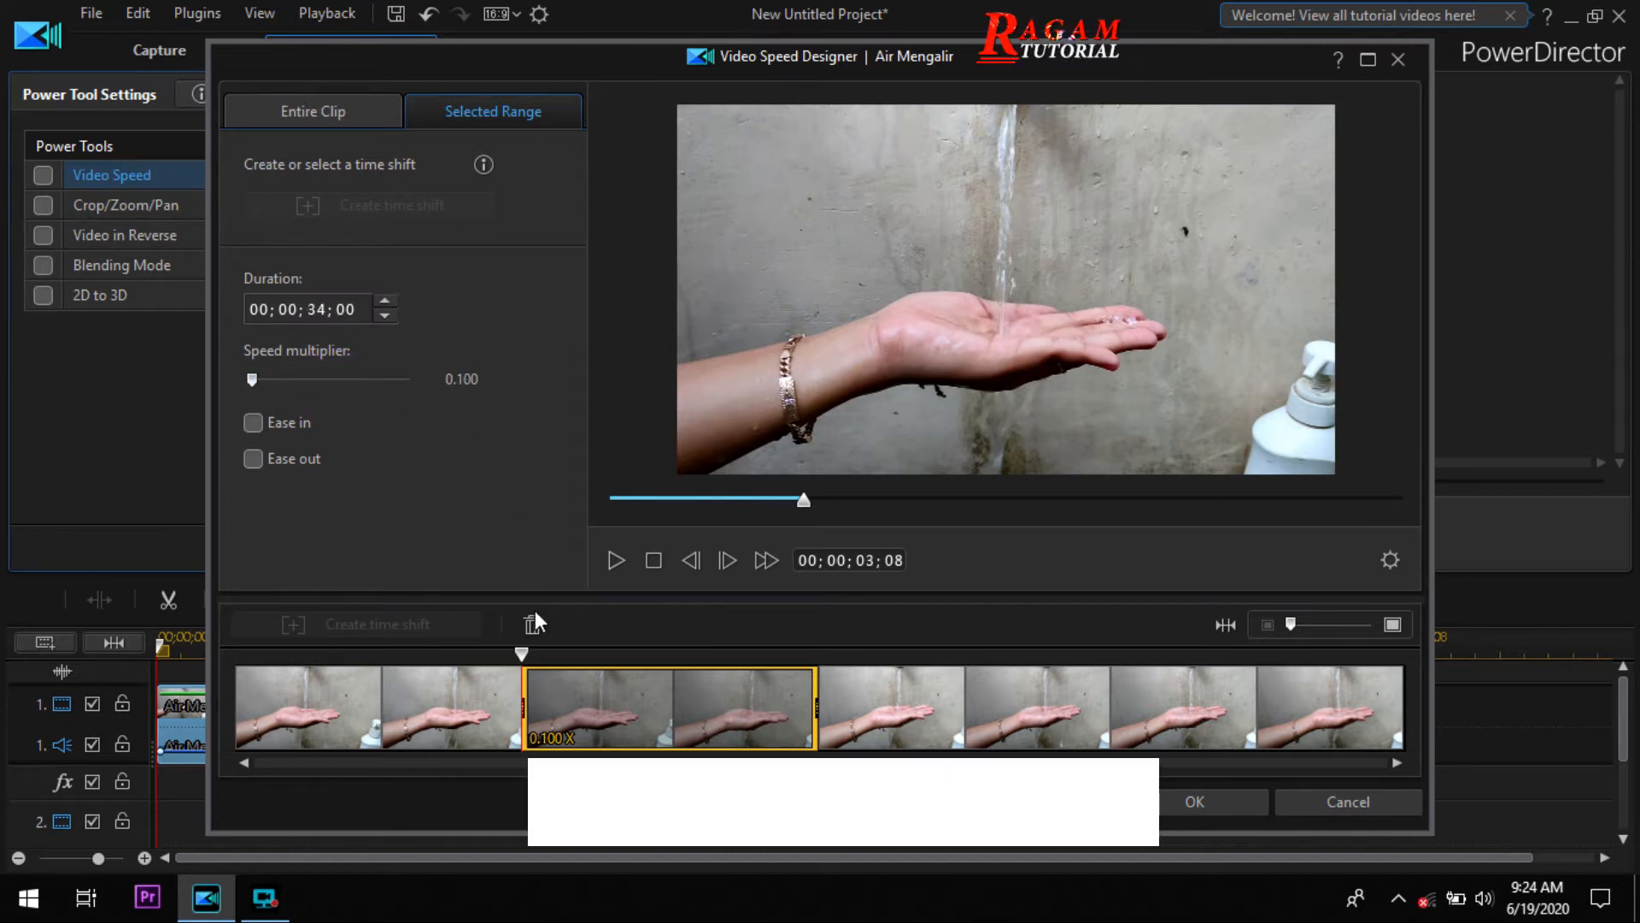
left_click(616, 566)
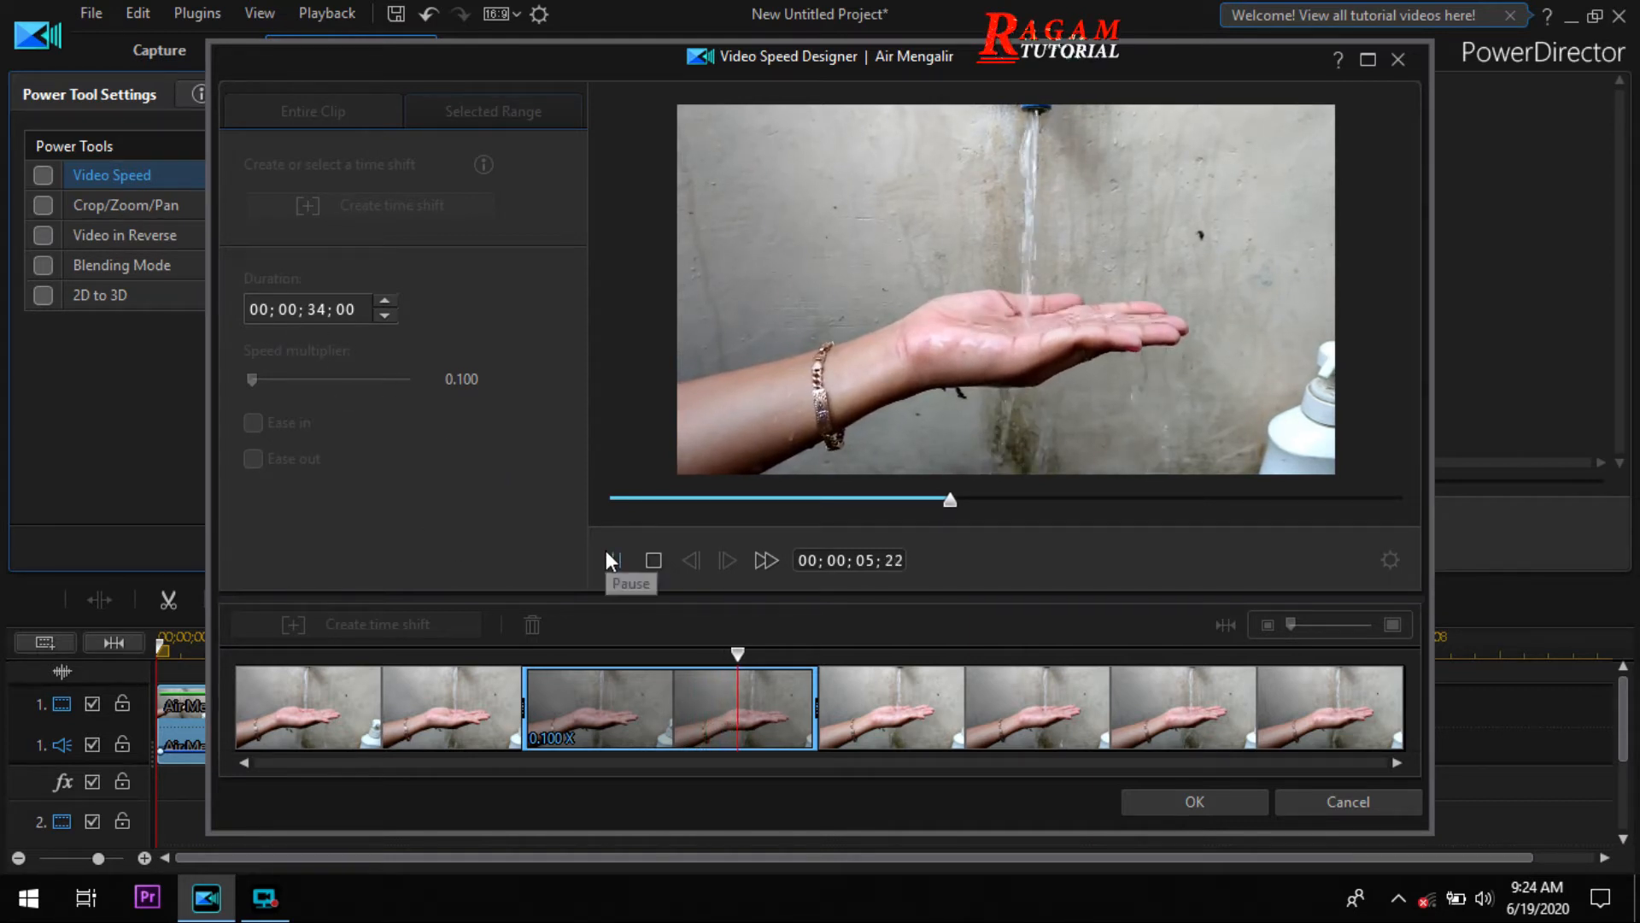
left_click_drag(752, 653, 812, 652)
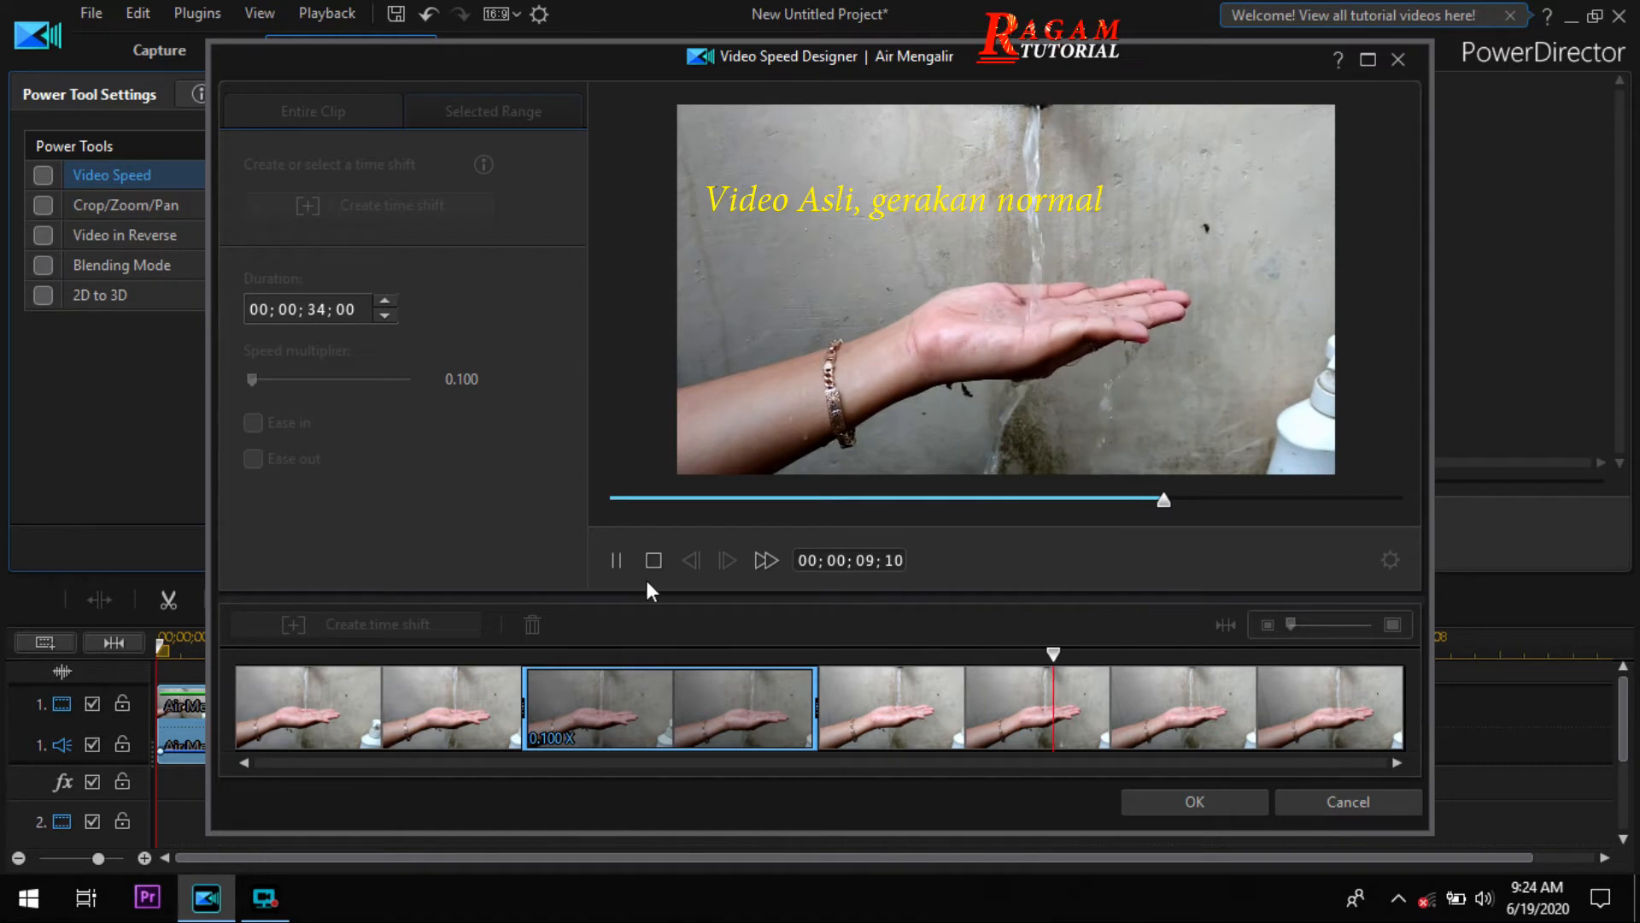
left_click(615, 560)
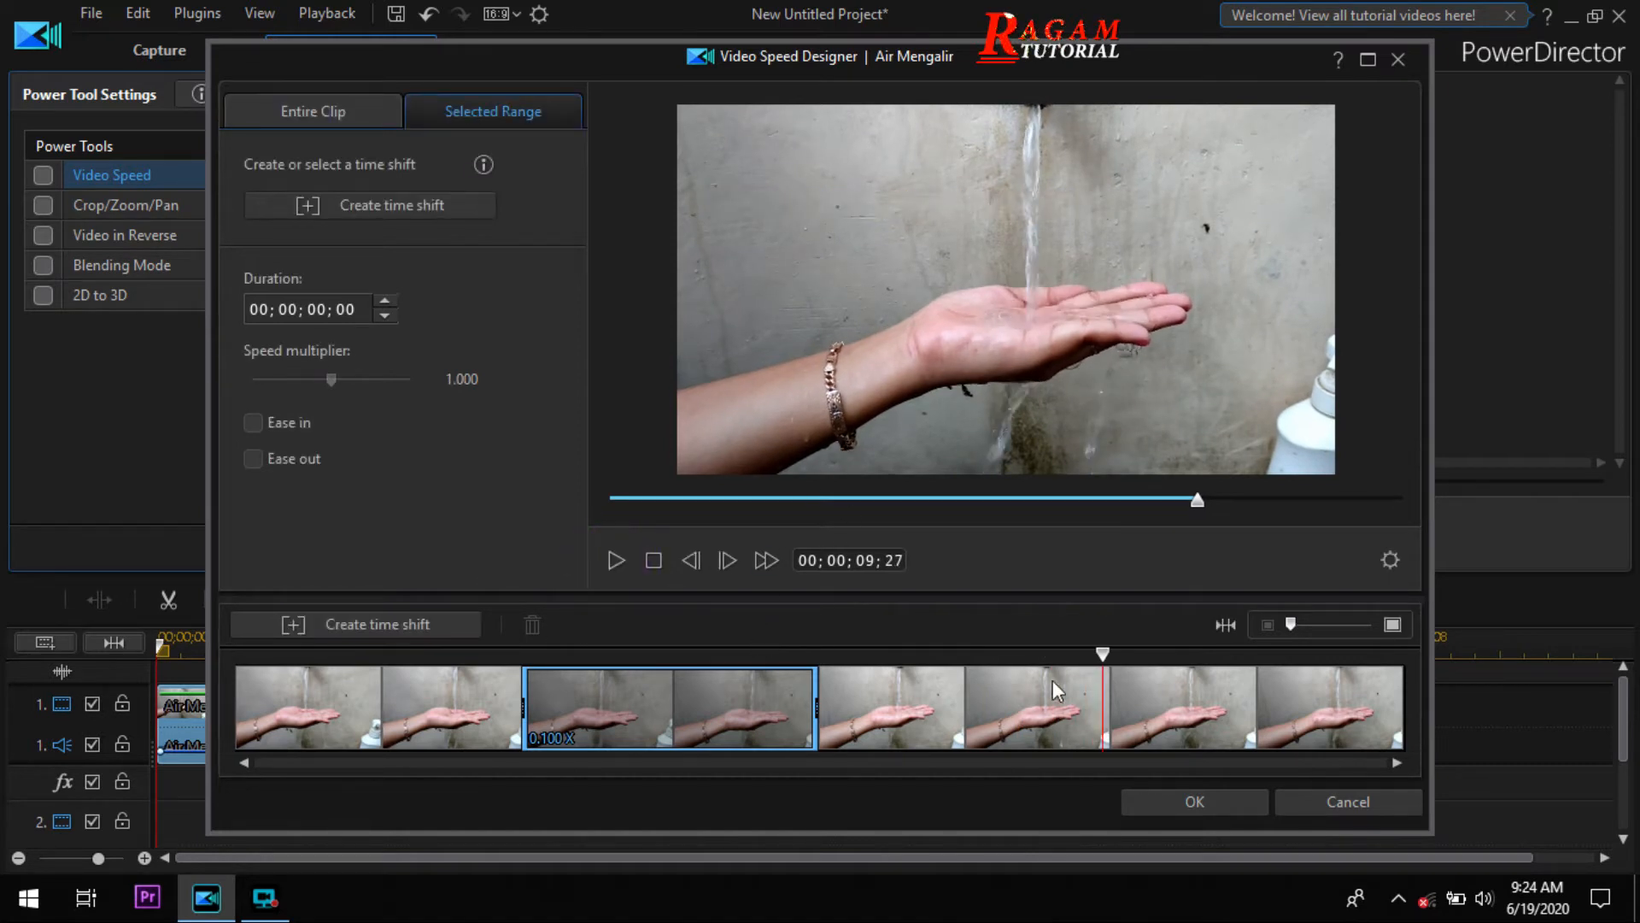
left_click_drag(1103, 653, 523, 659)
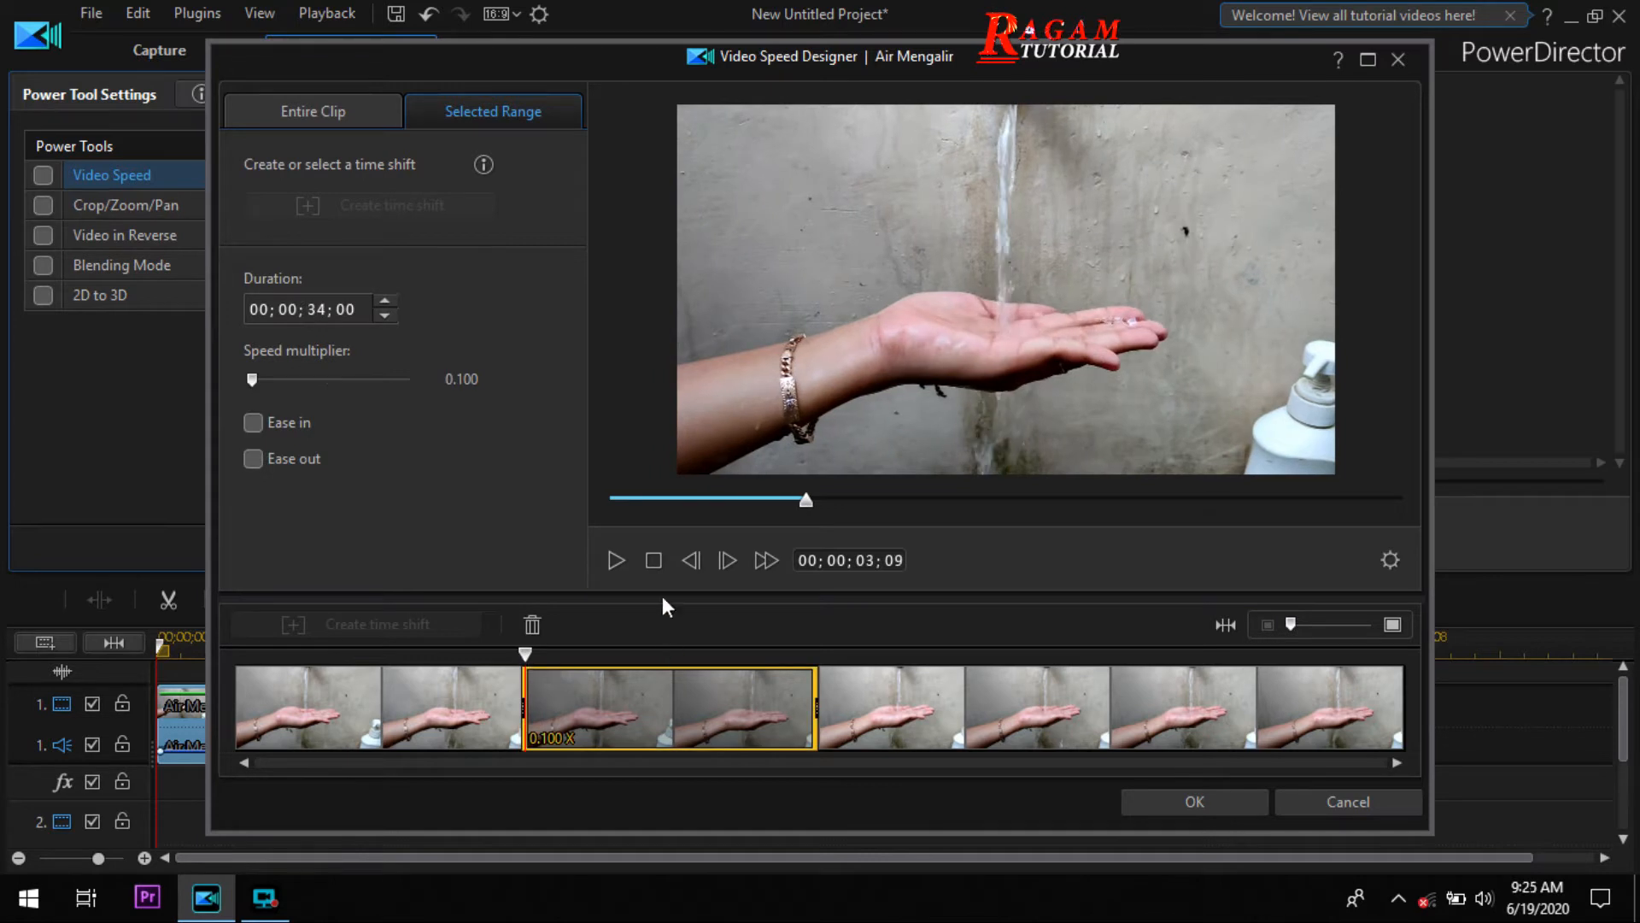
- Try a speed multiplier of 0.180 for the time shift and preview the result
left_click_drag(255, 381, 257, 381)
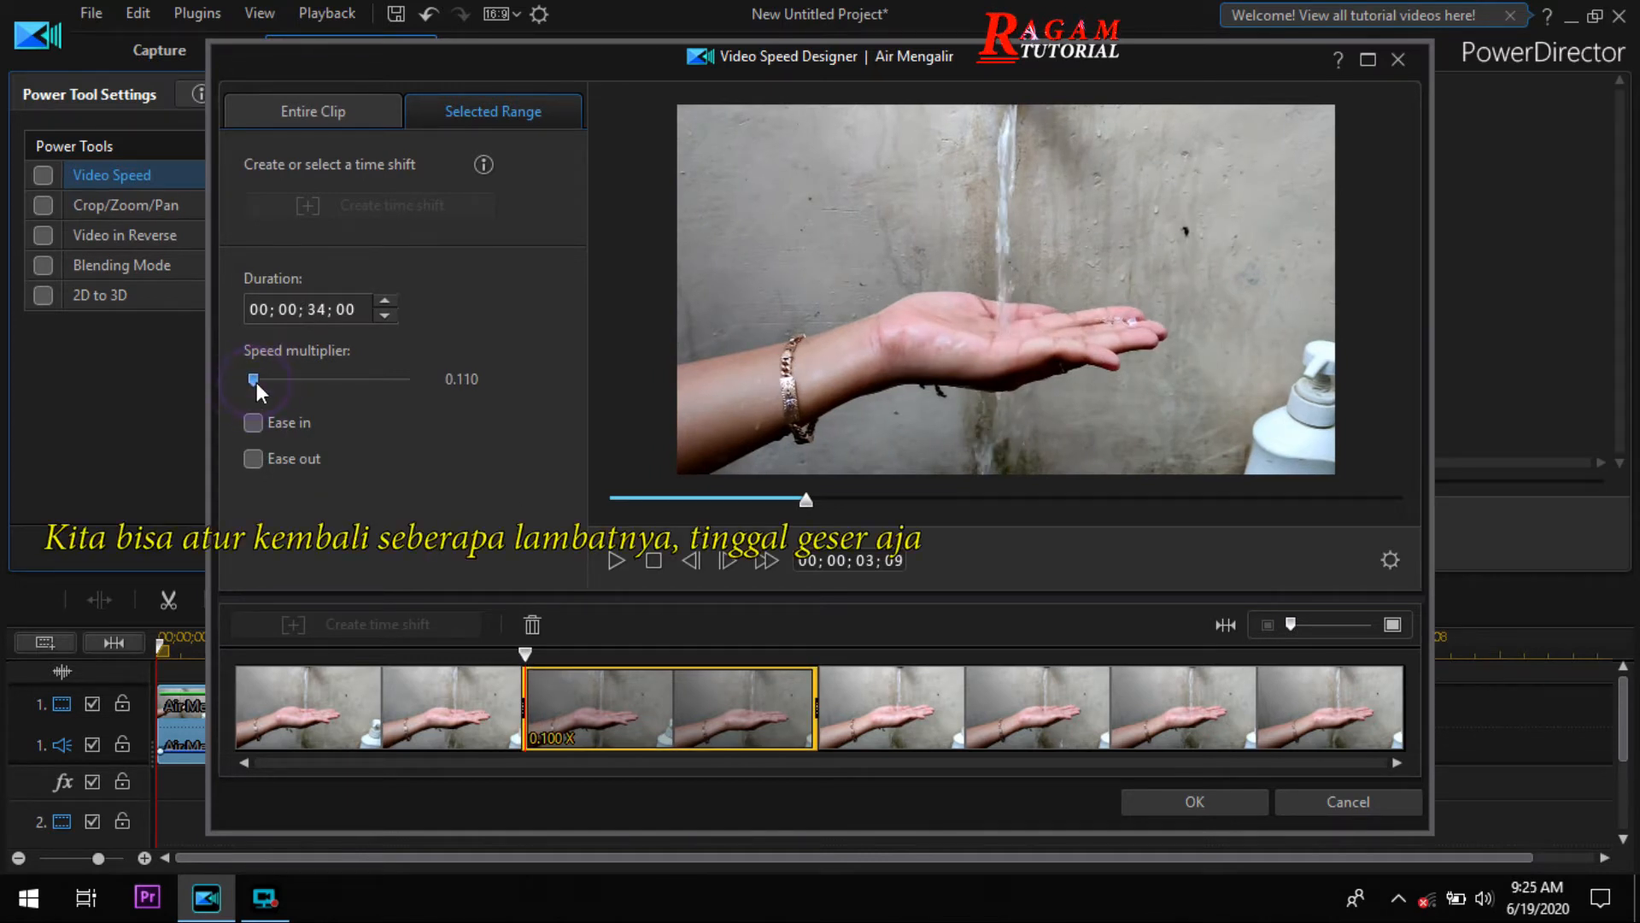
left_click_drag(263, 382, 263, 382)
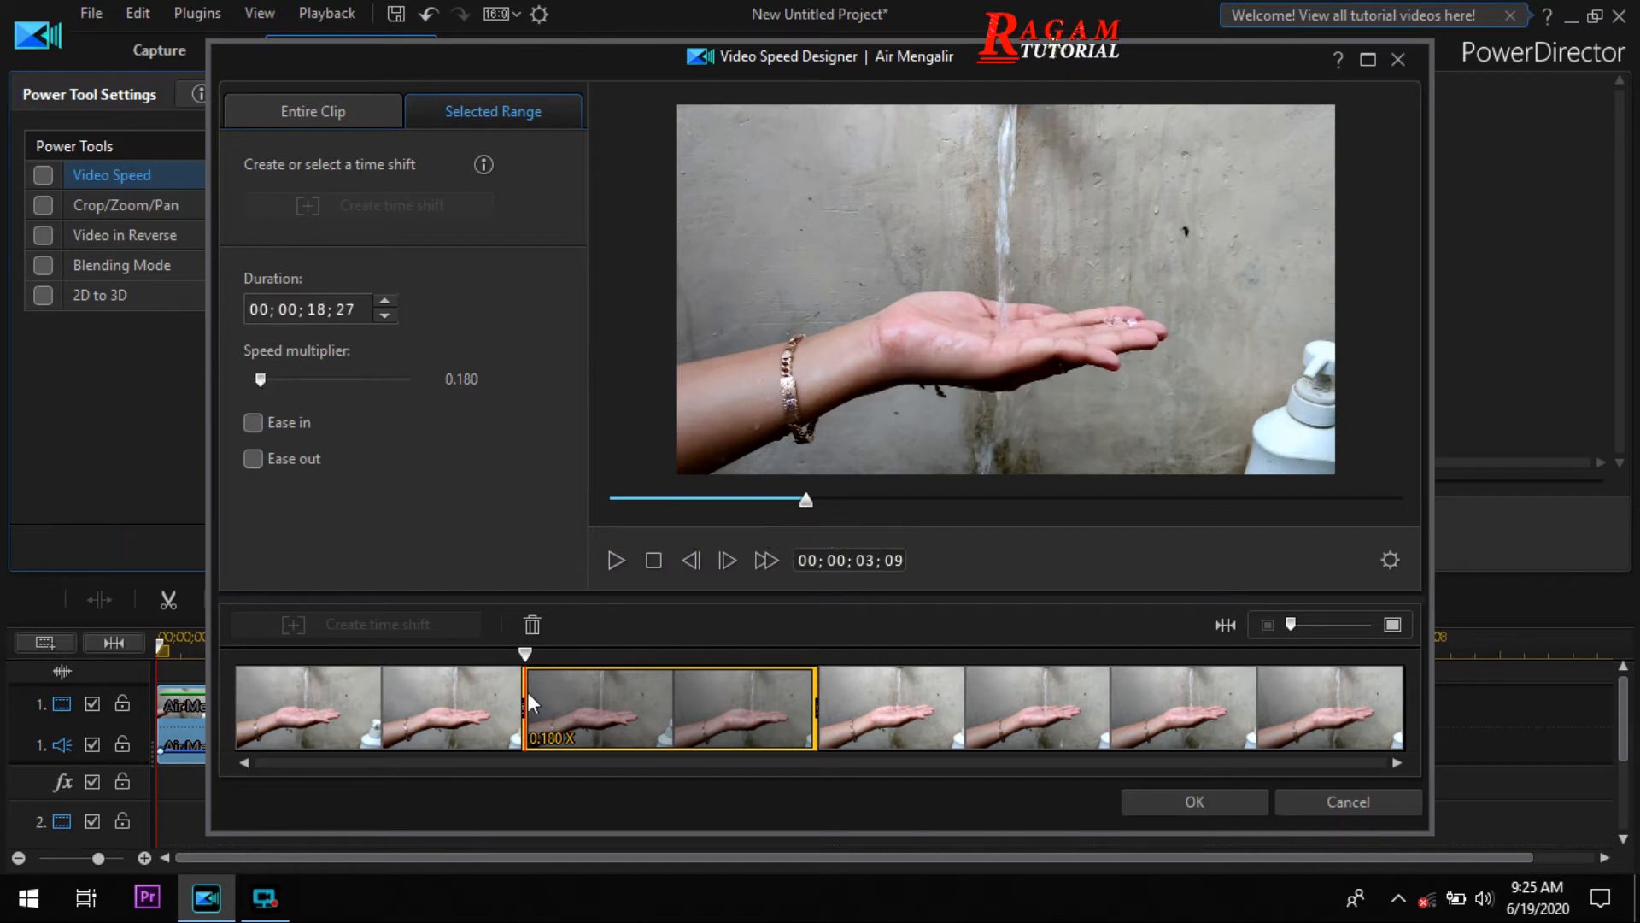
left_click(616, 560)
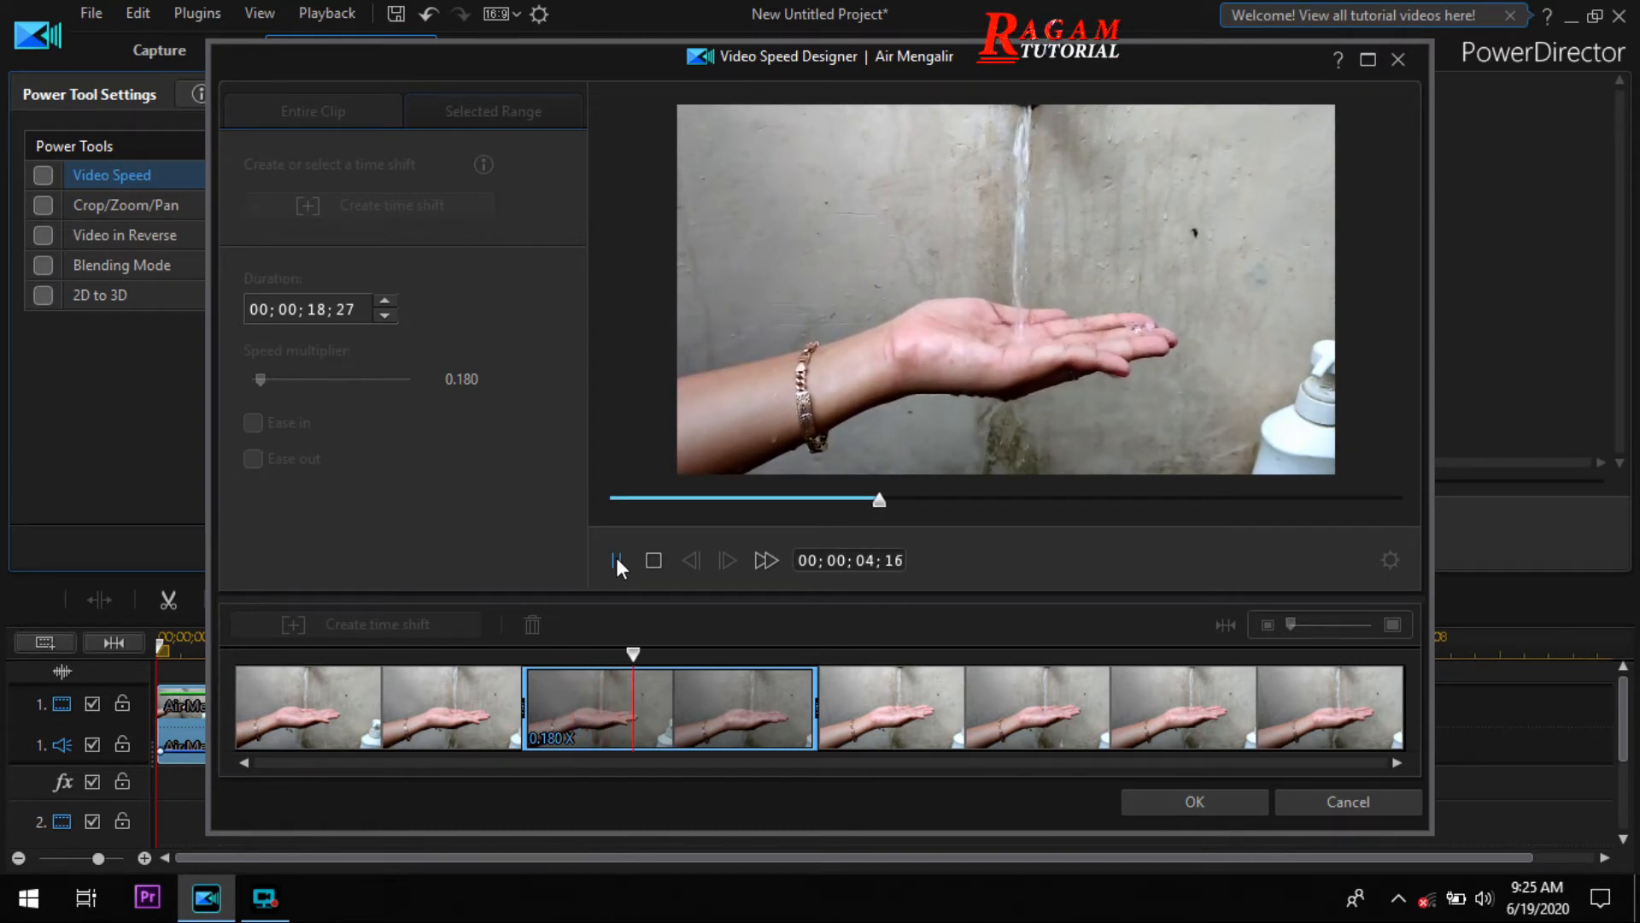
left_click(616, 555)
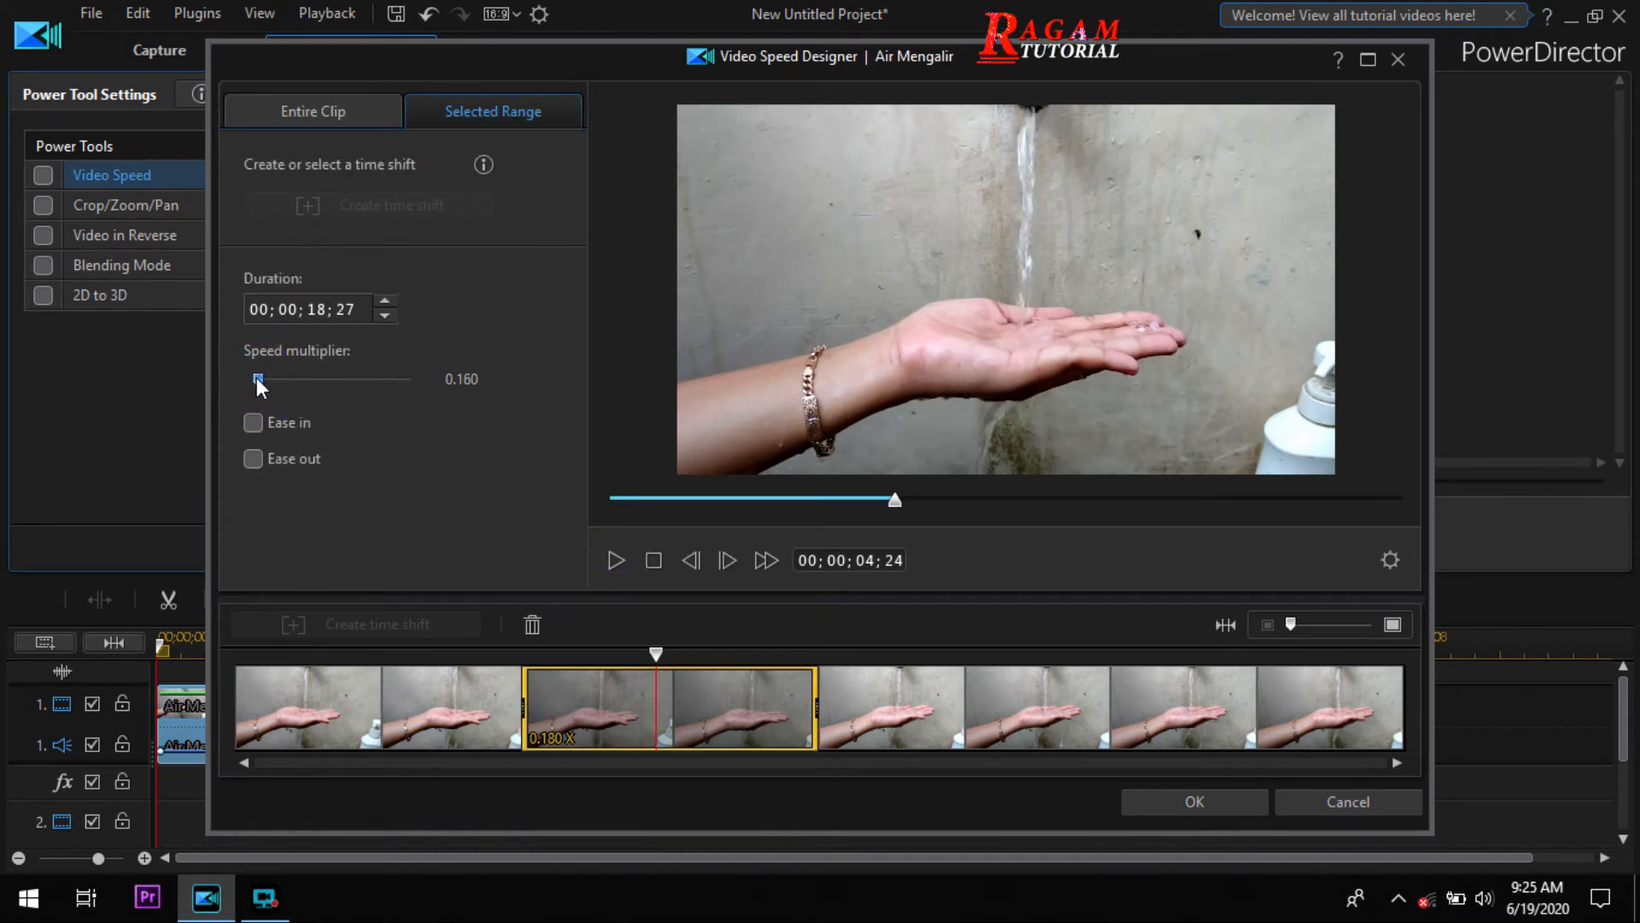
- Try a speed multiplier of 0.120 for the time shift and play part of it
left_click_drag(253, 383, 253, 383)
left_click(614, 557)
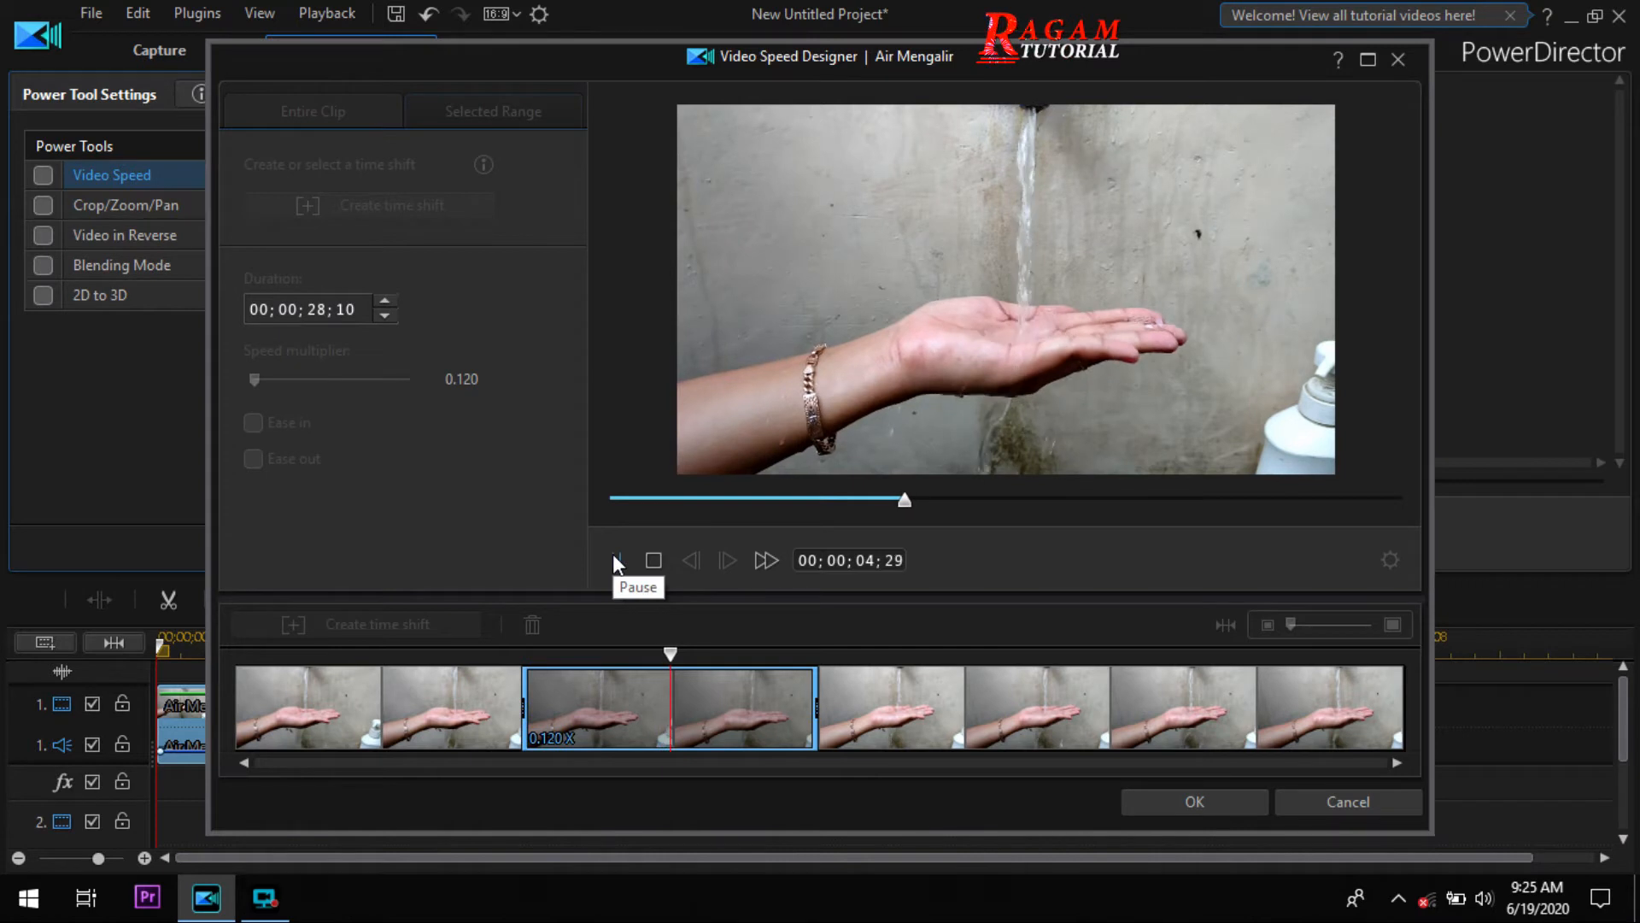
left_click(614, 560)
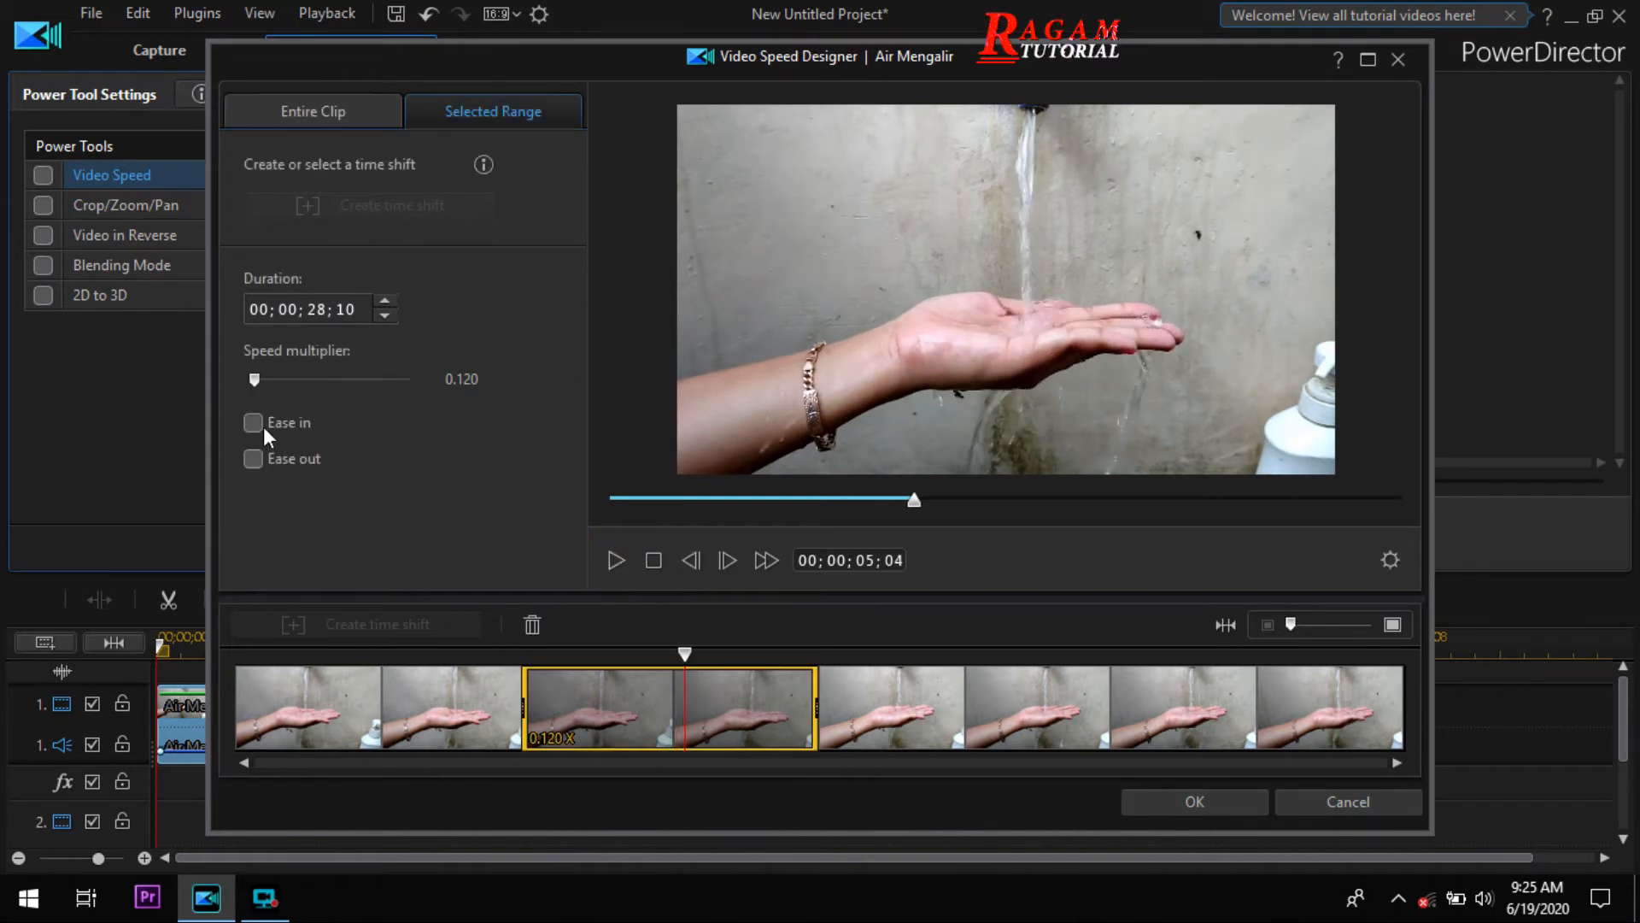
- Set the time shift's speed multiplier to 0.150 and preview the slow motion
left_click_drag(254, 381, 256, 381)
left_click_drag(255, 376, 256, 376)
left_click(619, 561)
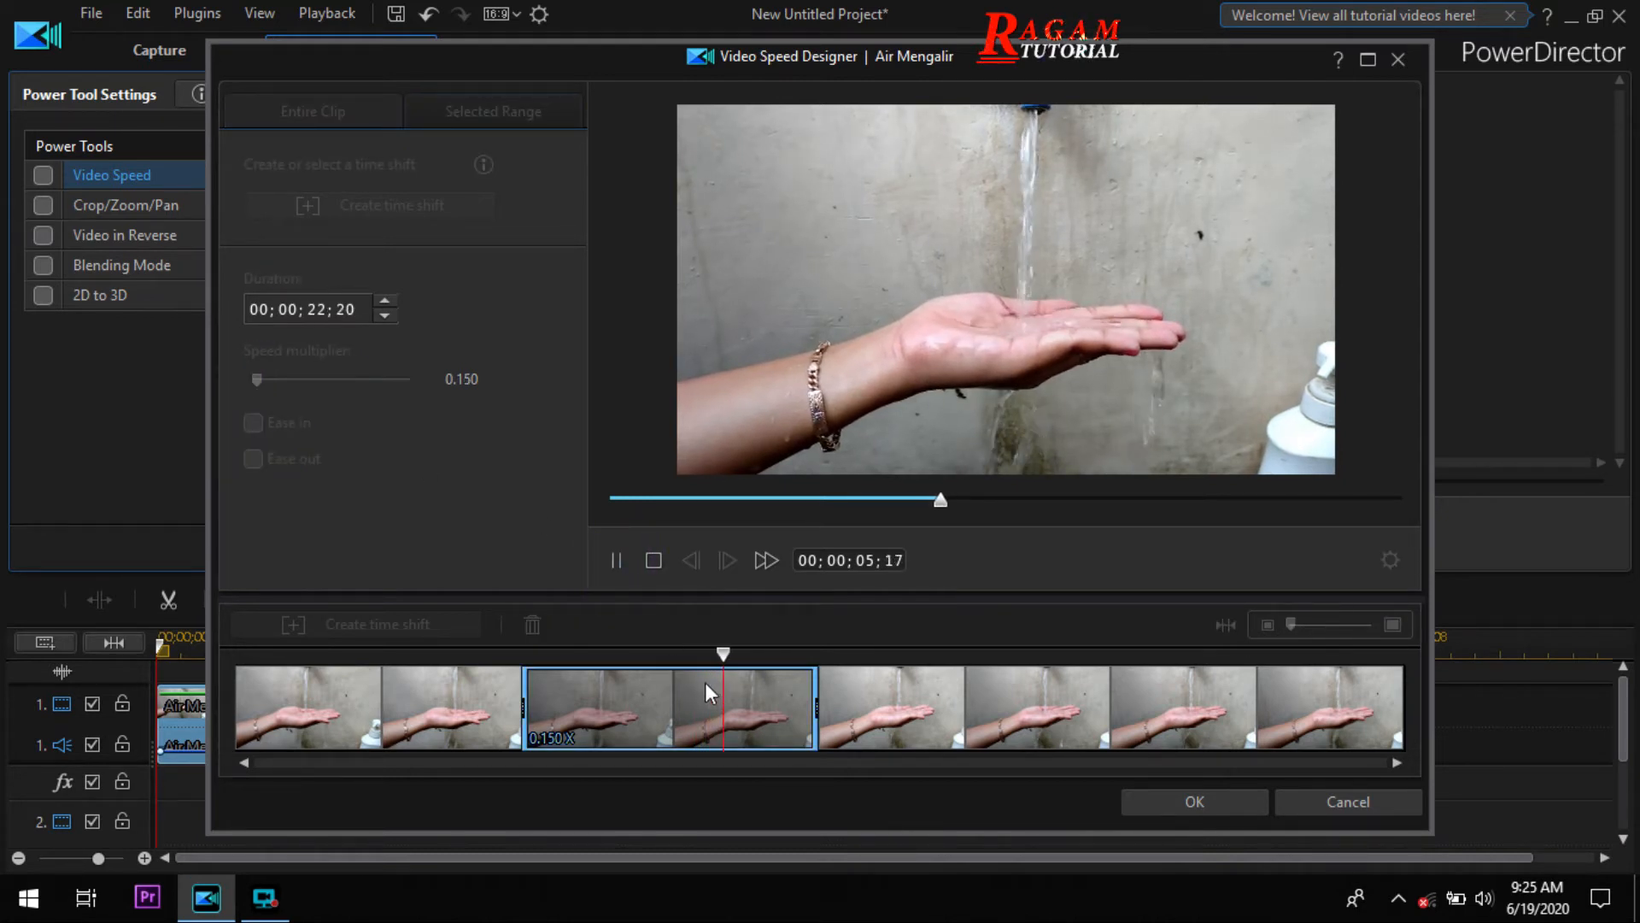
left_click(620, 560)
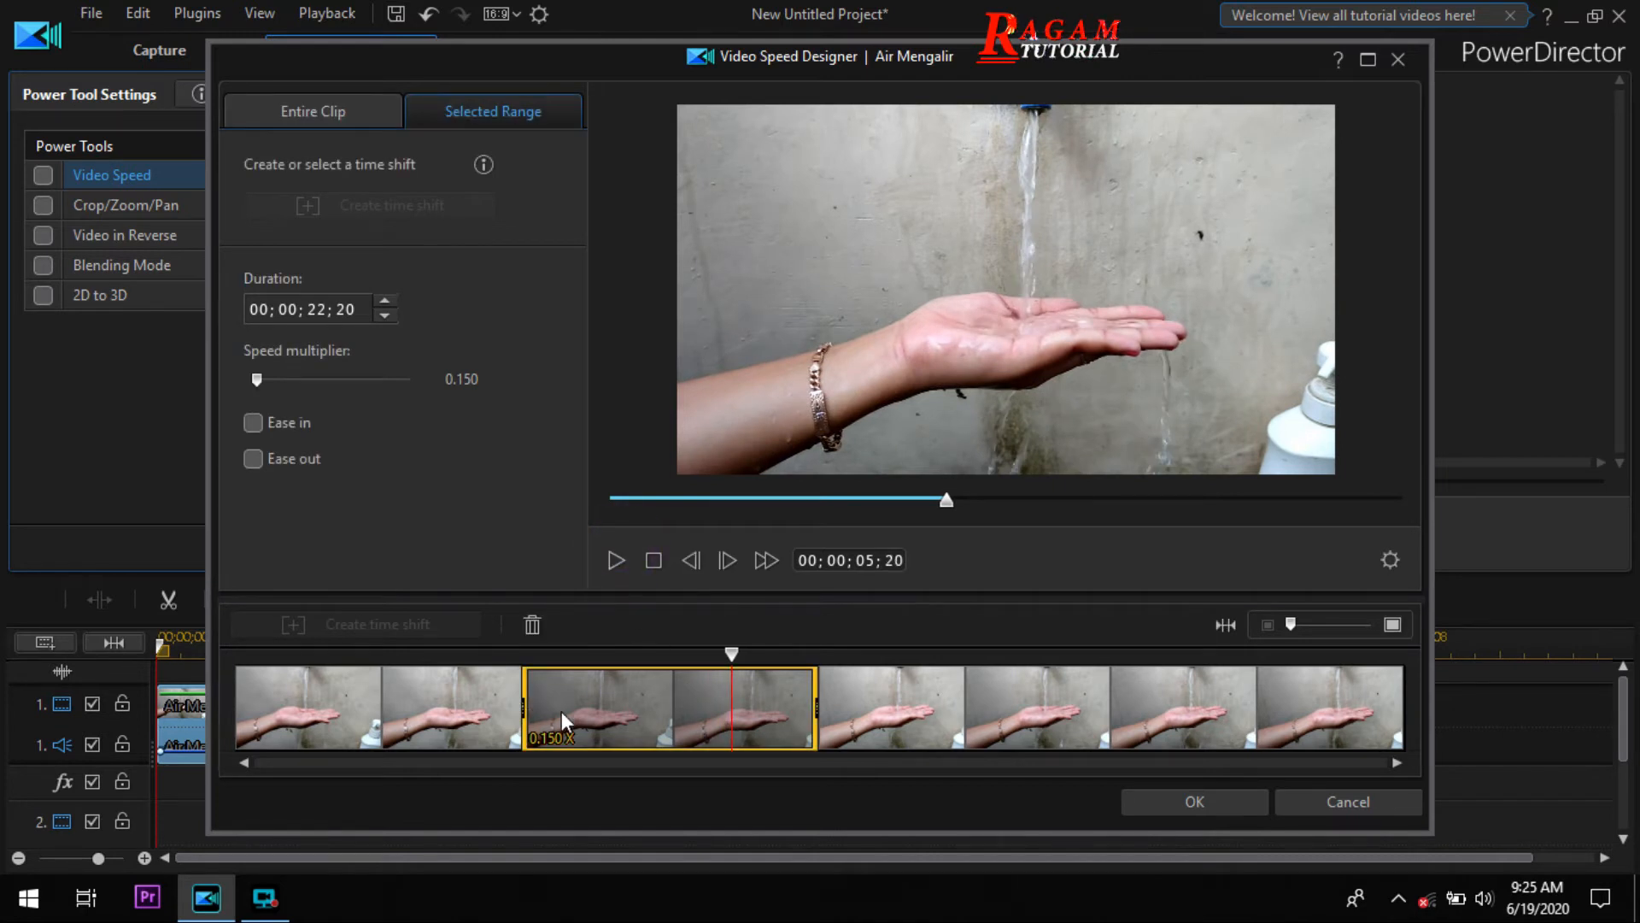
- Reposition the time shift to start at about 00;00;04;28 and end further along the clip, lasting about 00;00;22;27
mouse_move(816, 707)
left_mouse_down()
mouse_move(685, 706)
mouse_move(825, 702)
left_mouse_up()
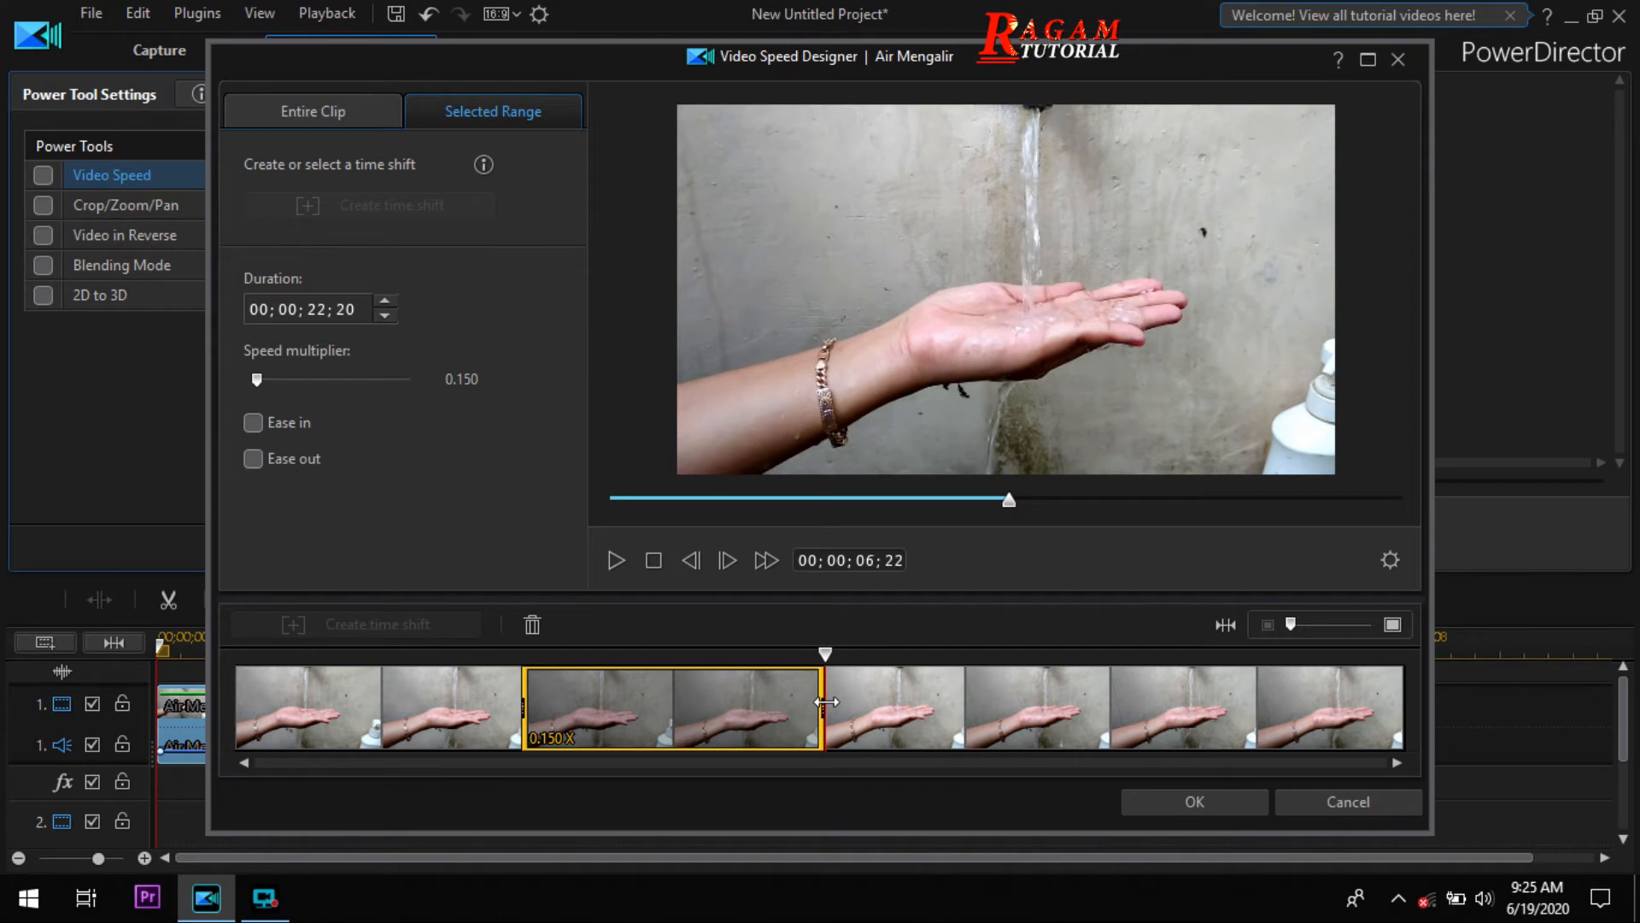
left_click_drag(523, 701, 670, 700)
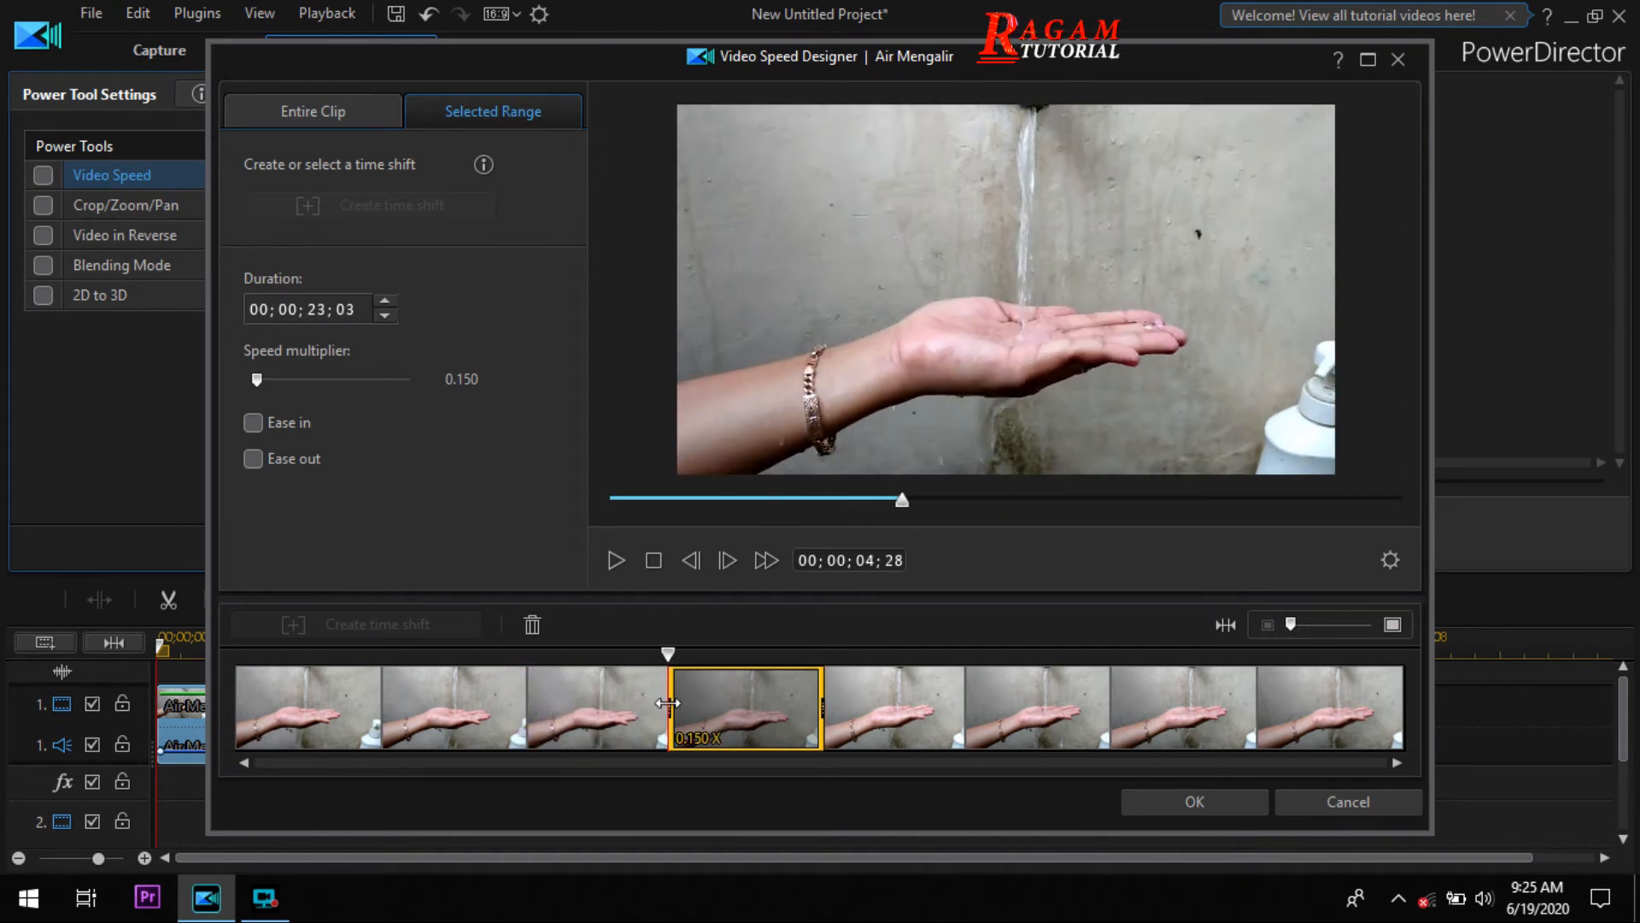
left_click_drag(865, 702, 668, 666)
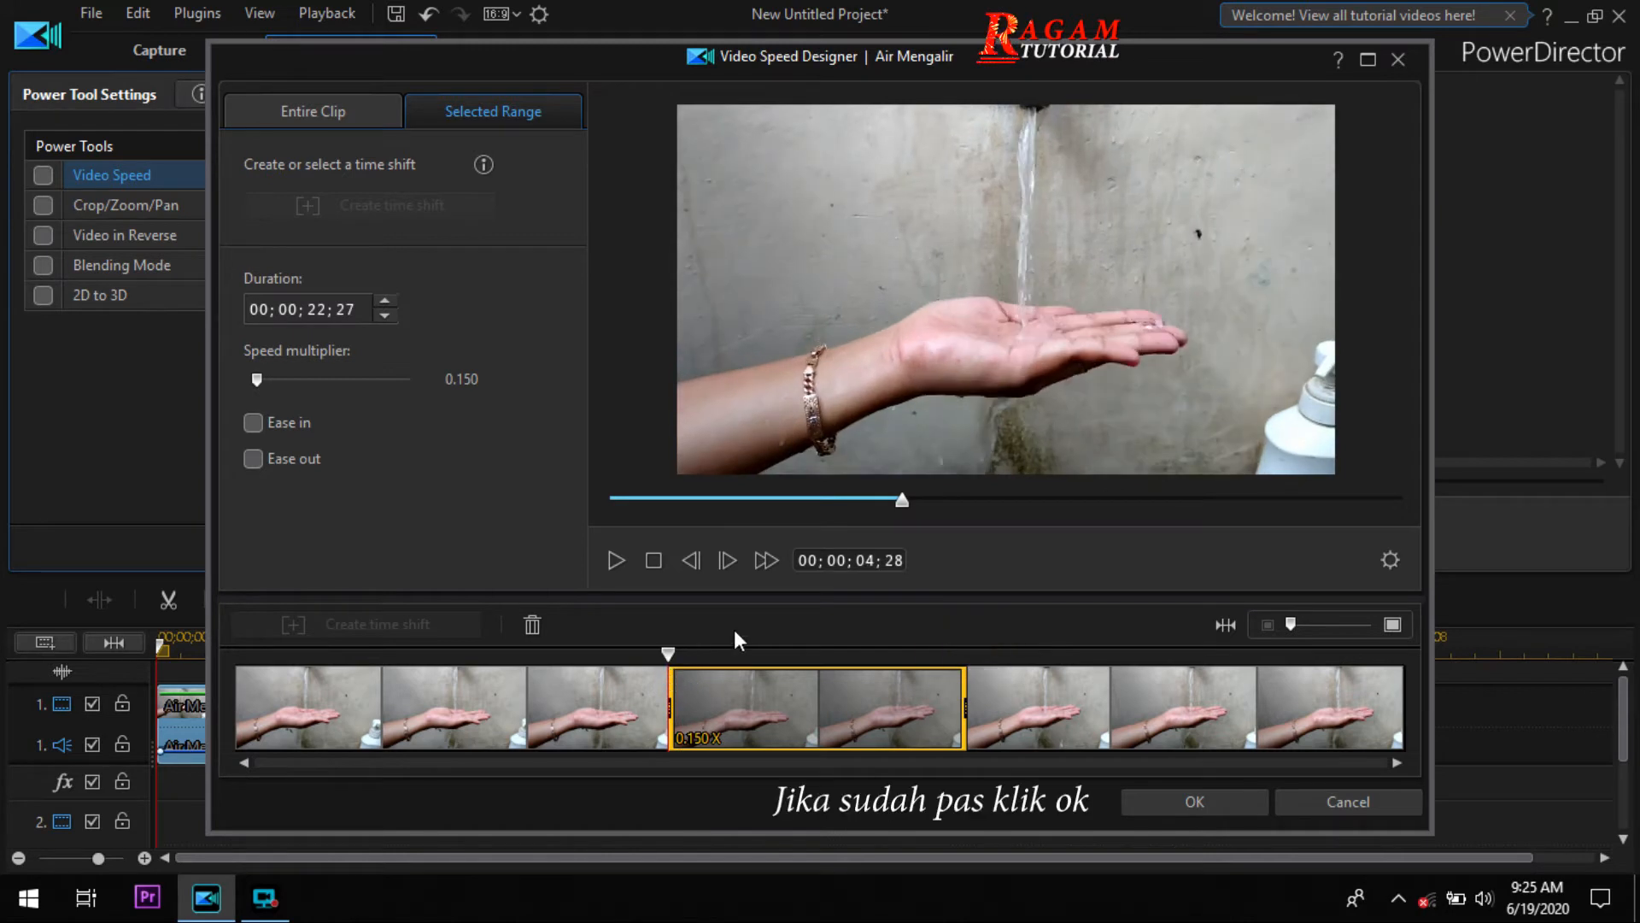
- Preview the repositioned slow-motion range and apply the speed changes to the clip
left_click(612, 562)
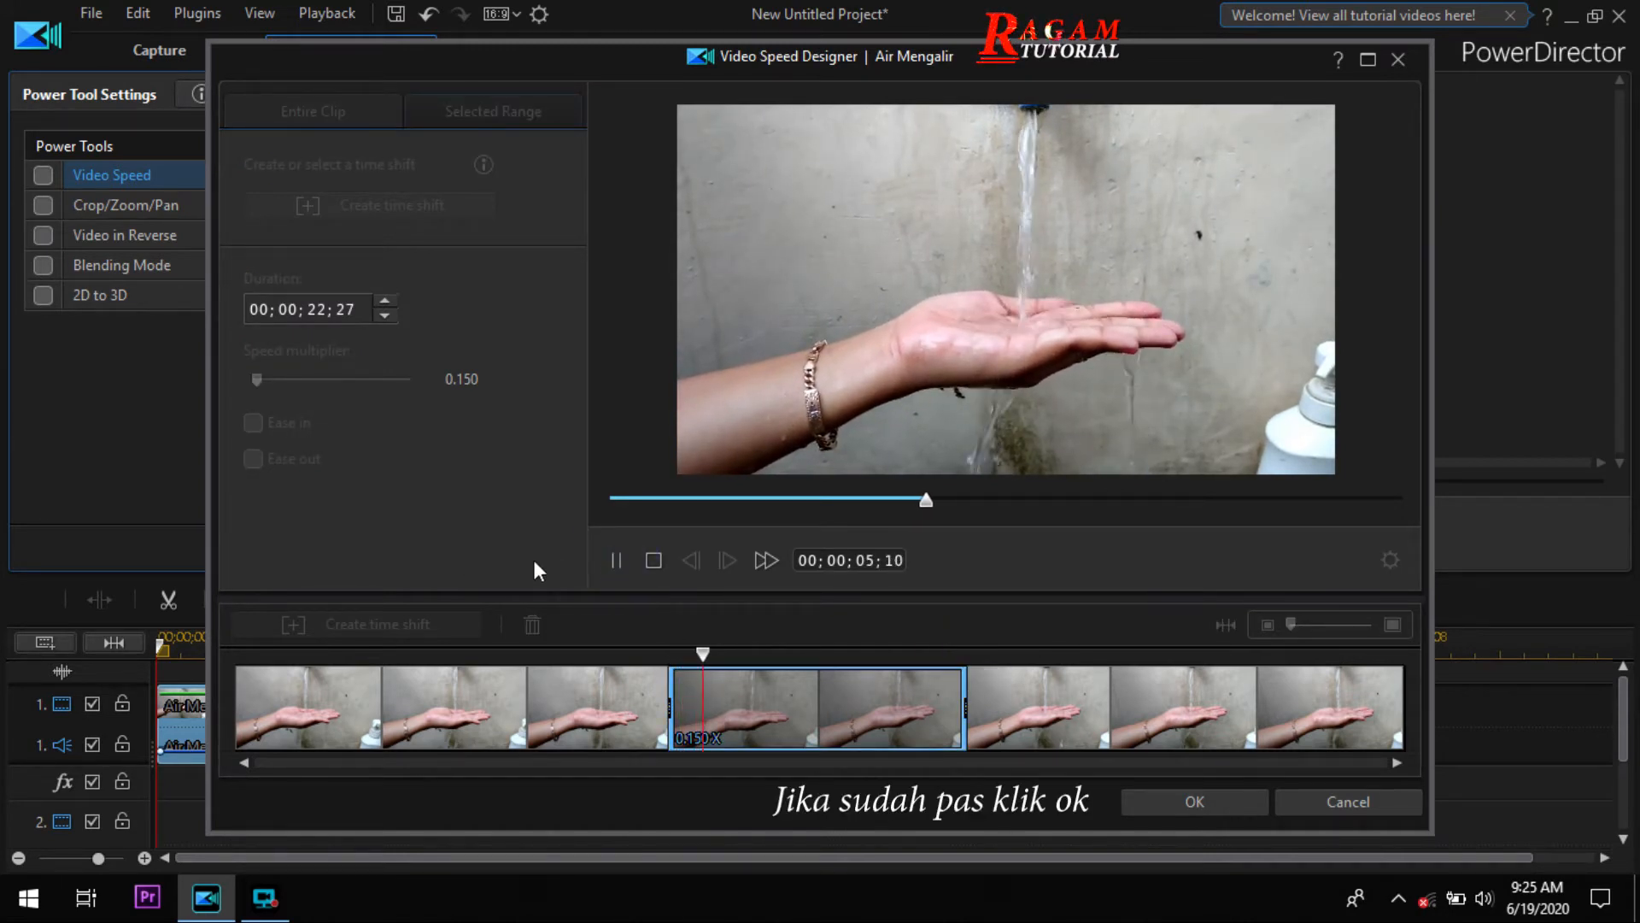
left_click(614, 557)
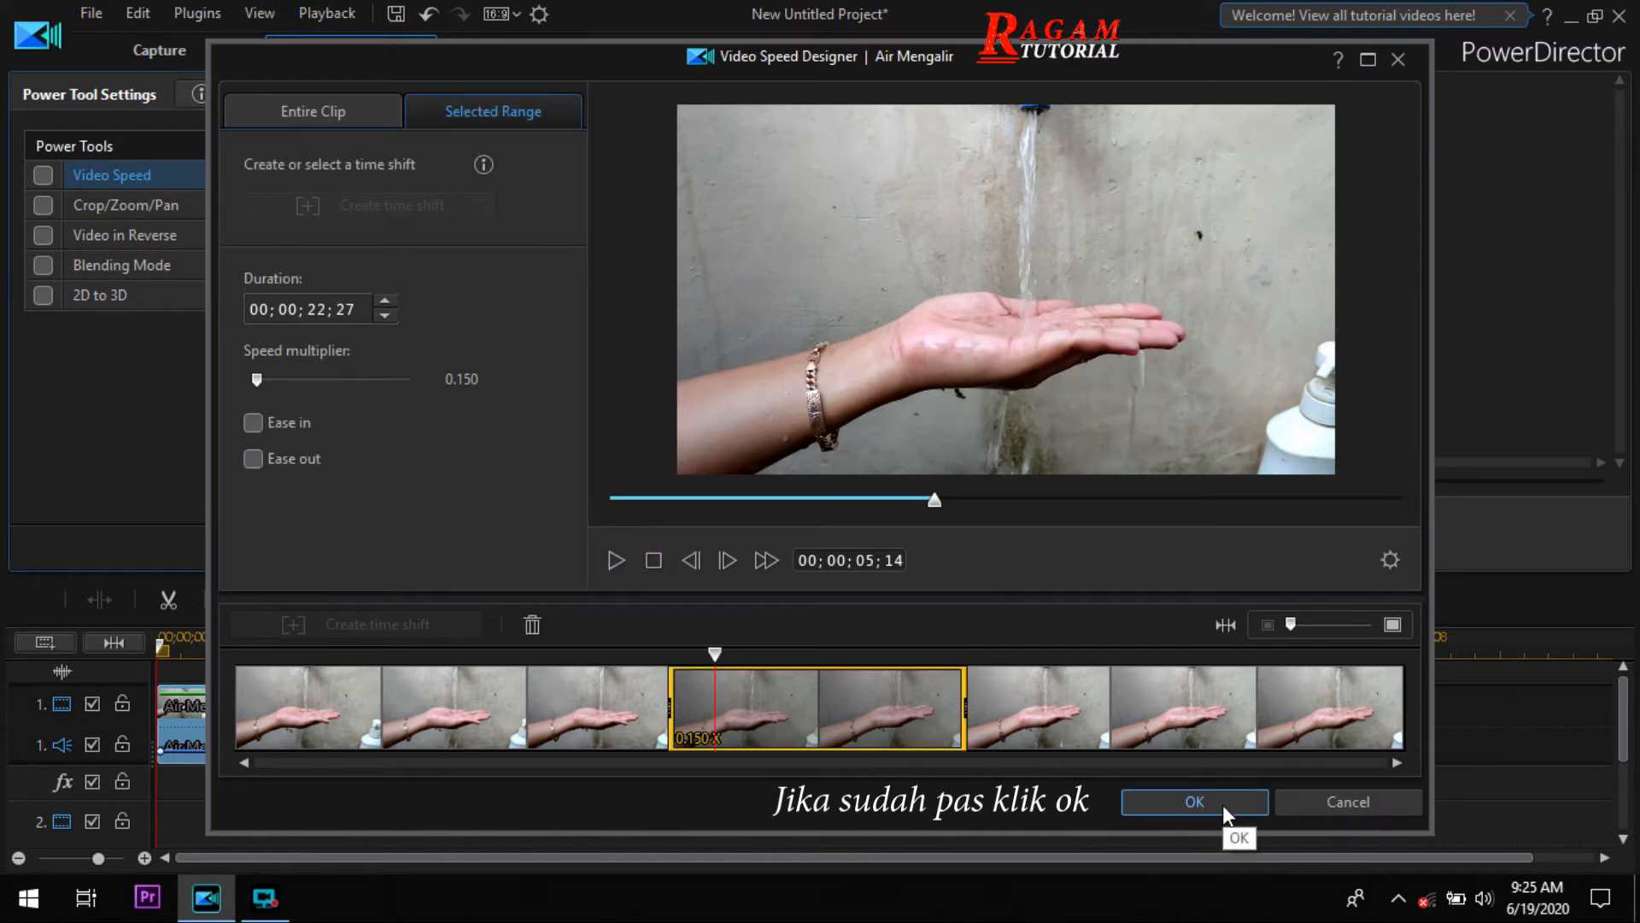
left_click(1195, 801)
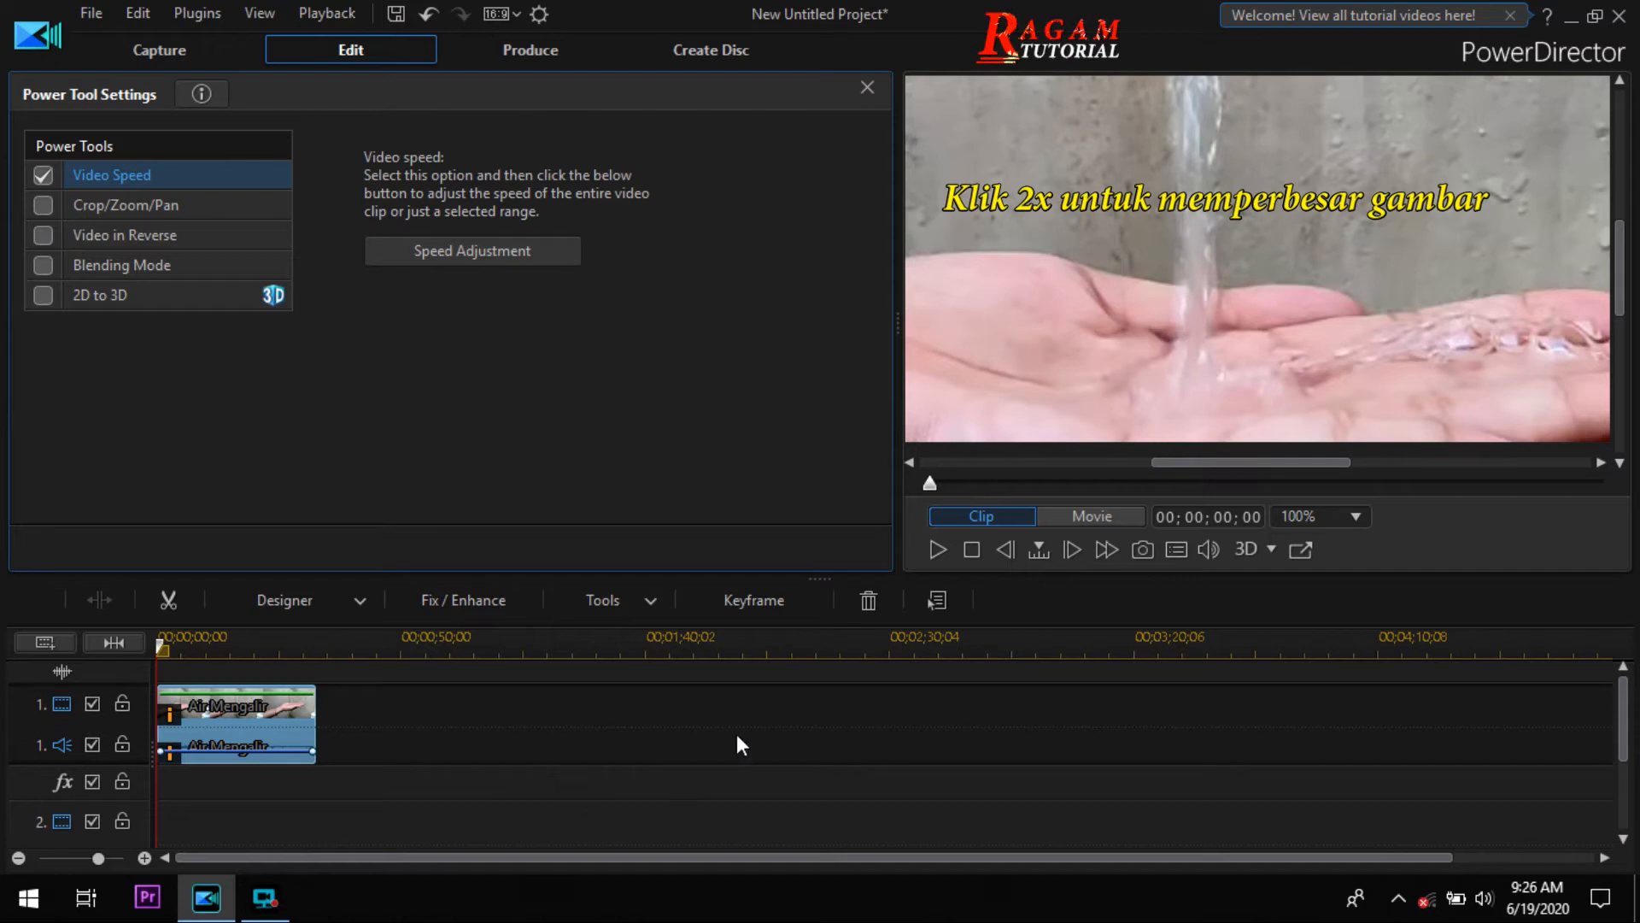
- Play the slowed clip in full-screen preview, and close both the preview and the Power Tool settings
double_click(1043, 363)
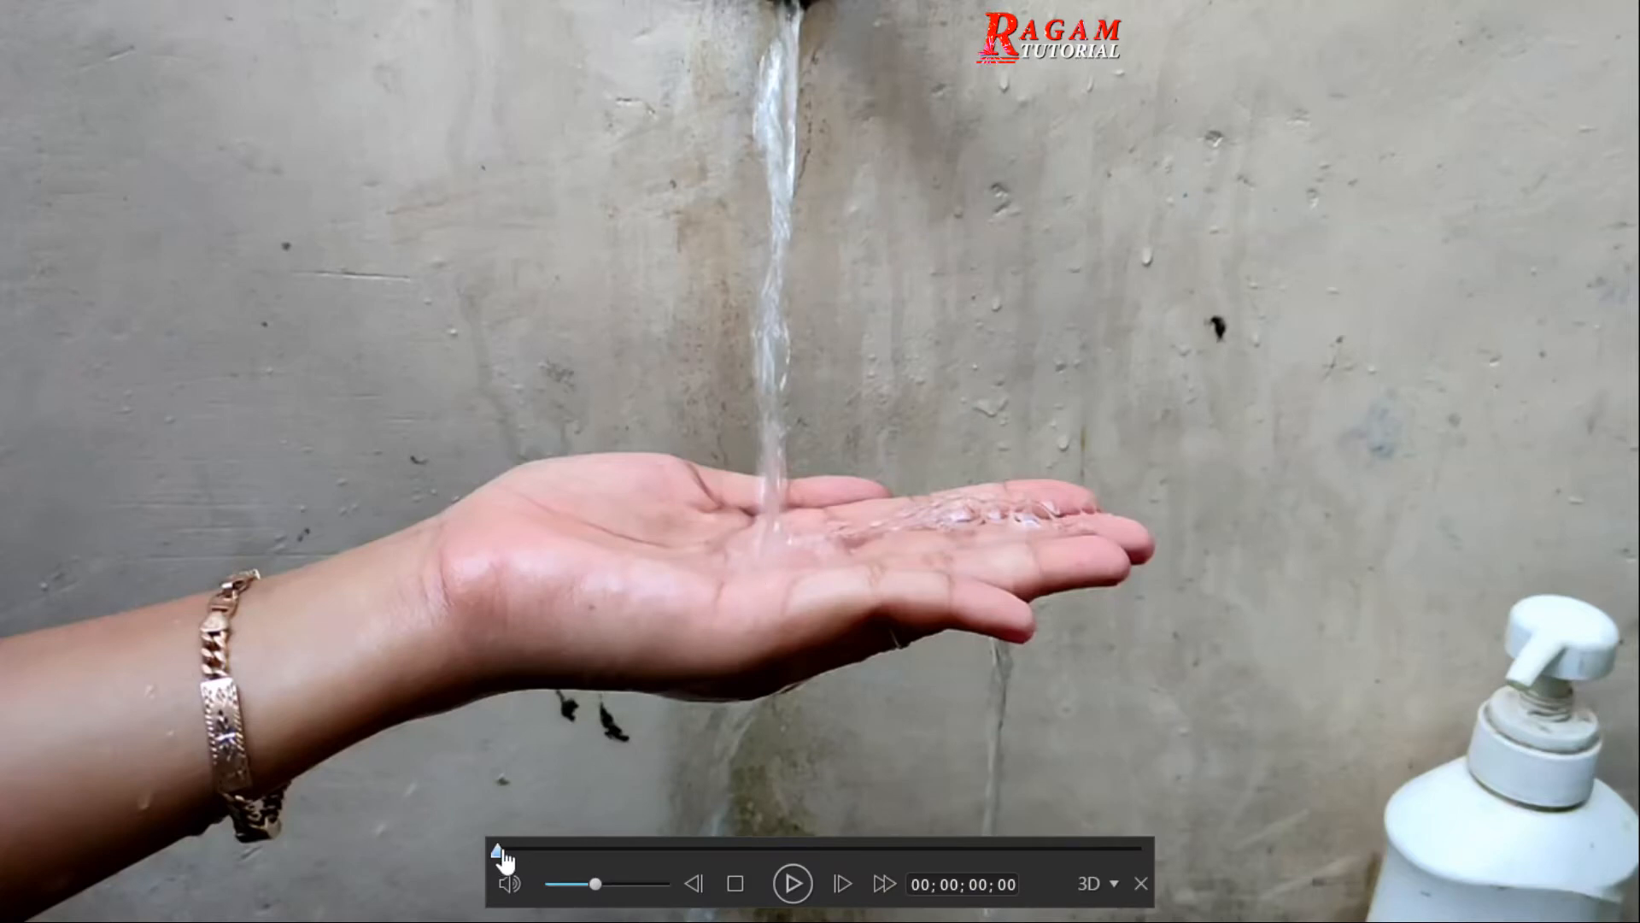
left_click(793, 883)
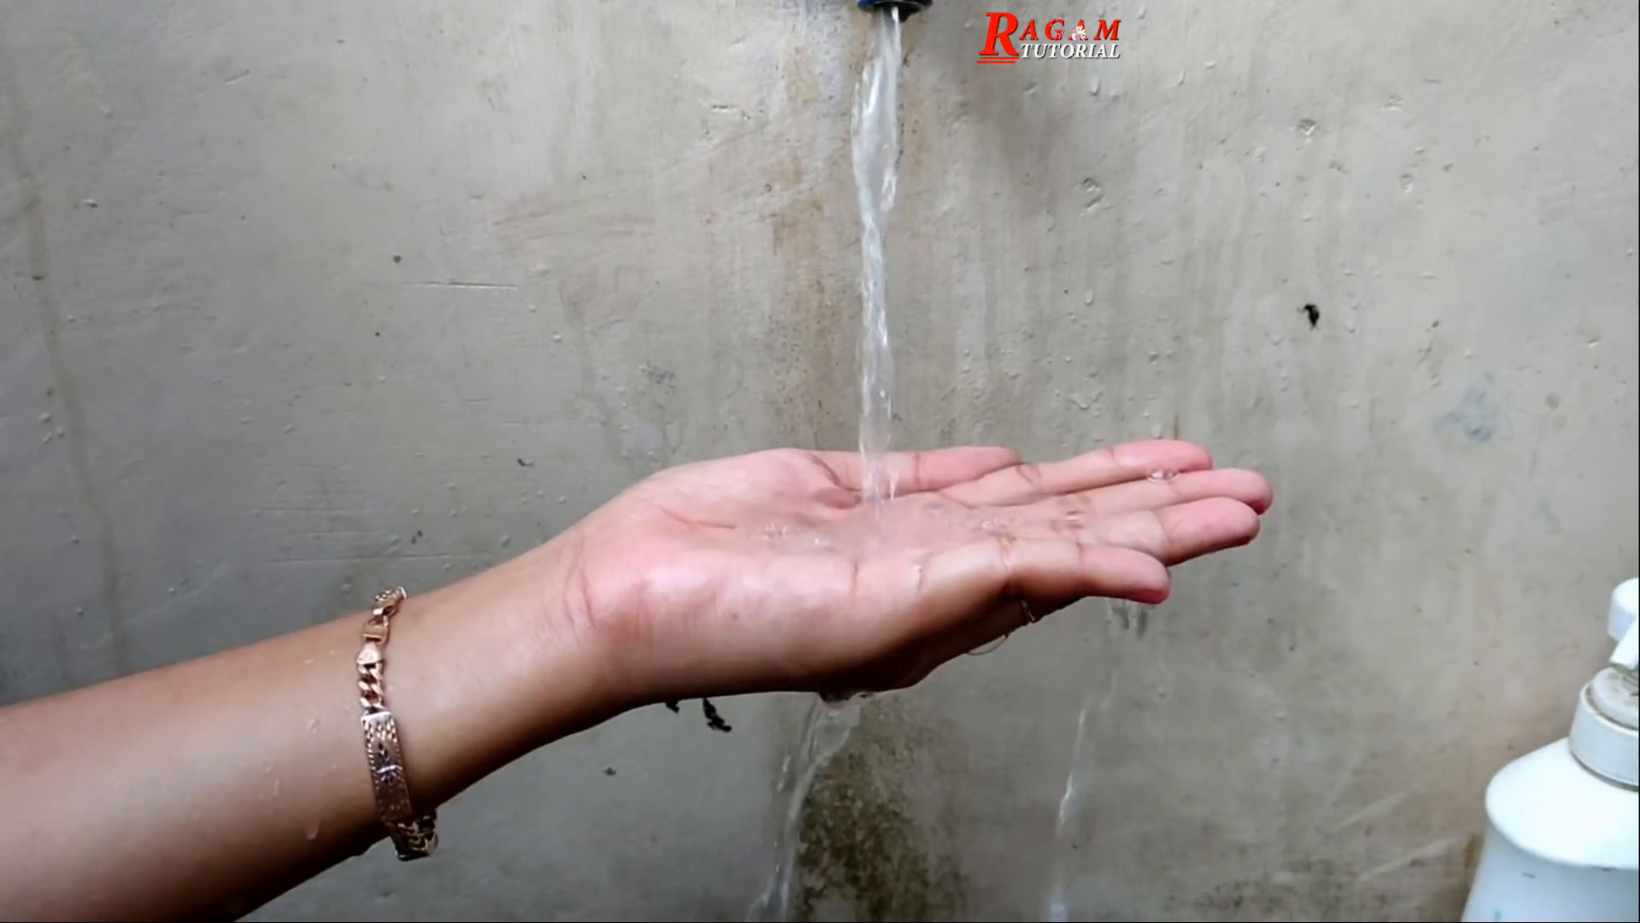
mouse_move(1162, 882)
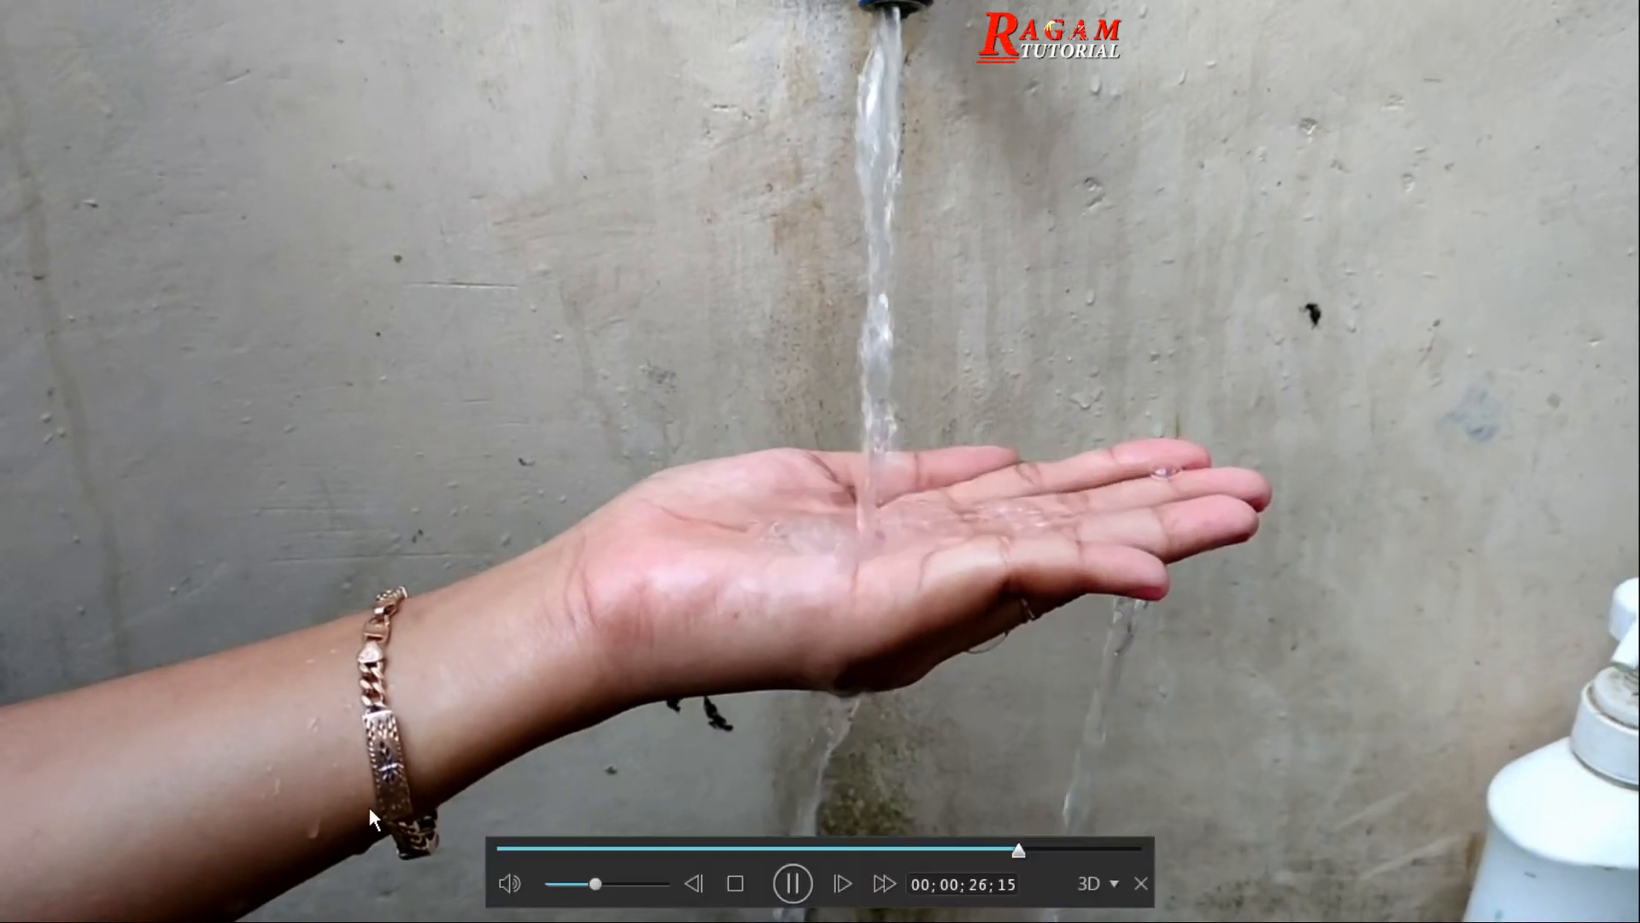
left_click(1142, 882)
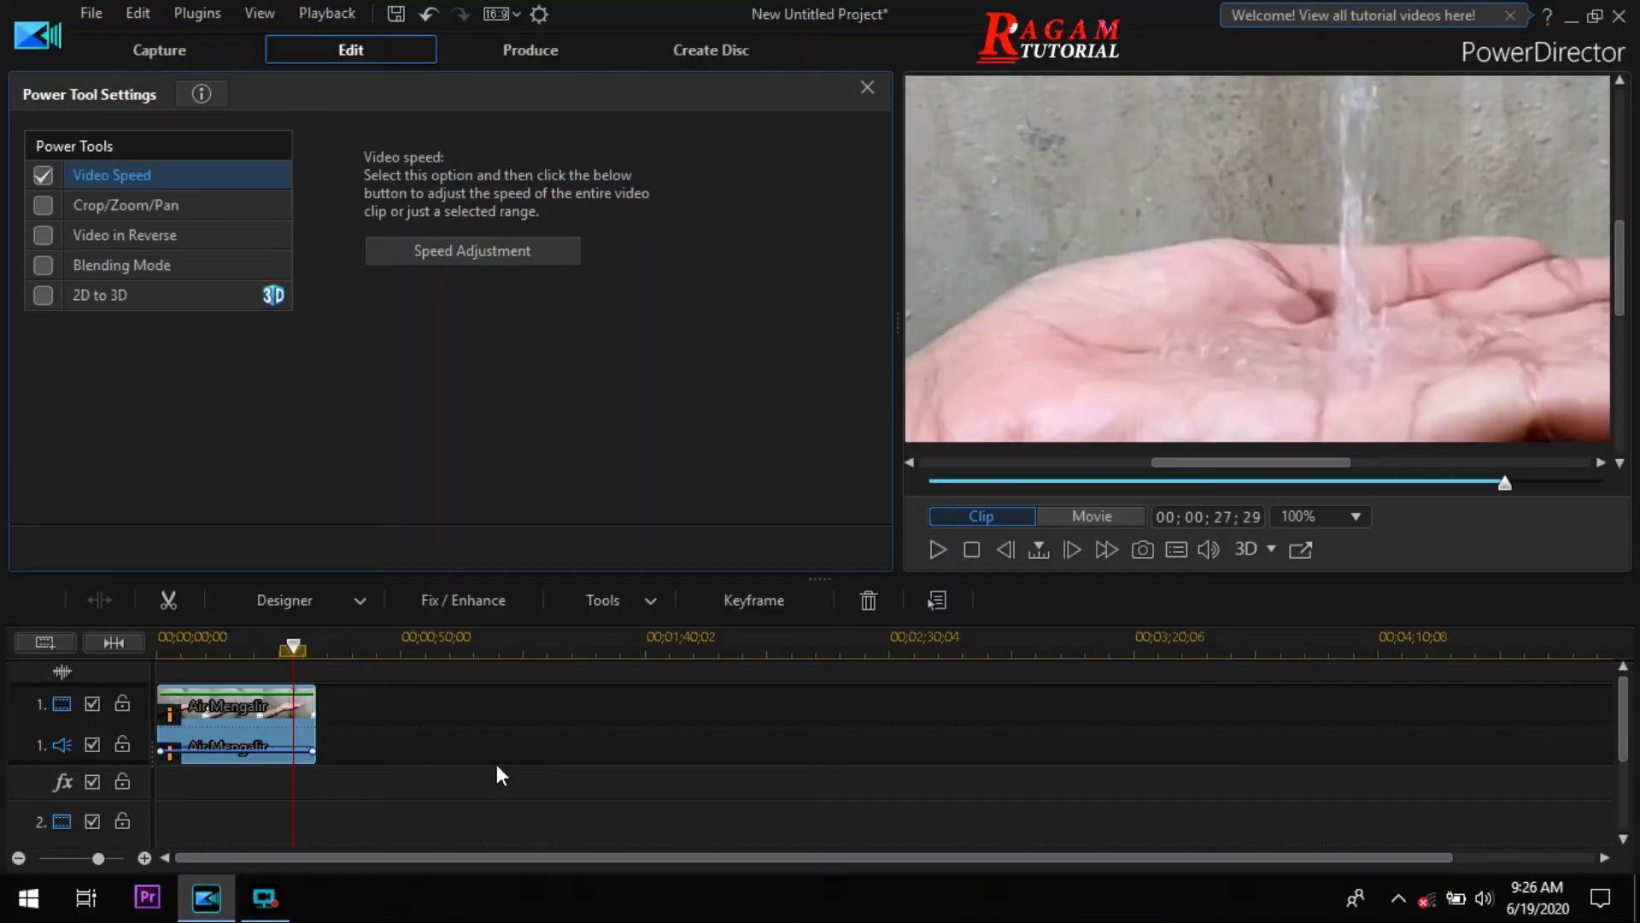
left_click(868, 87)
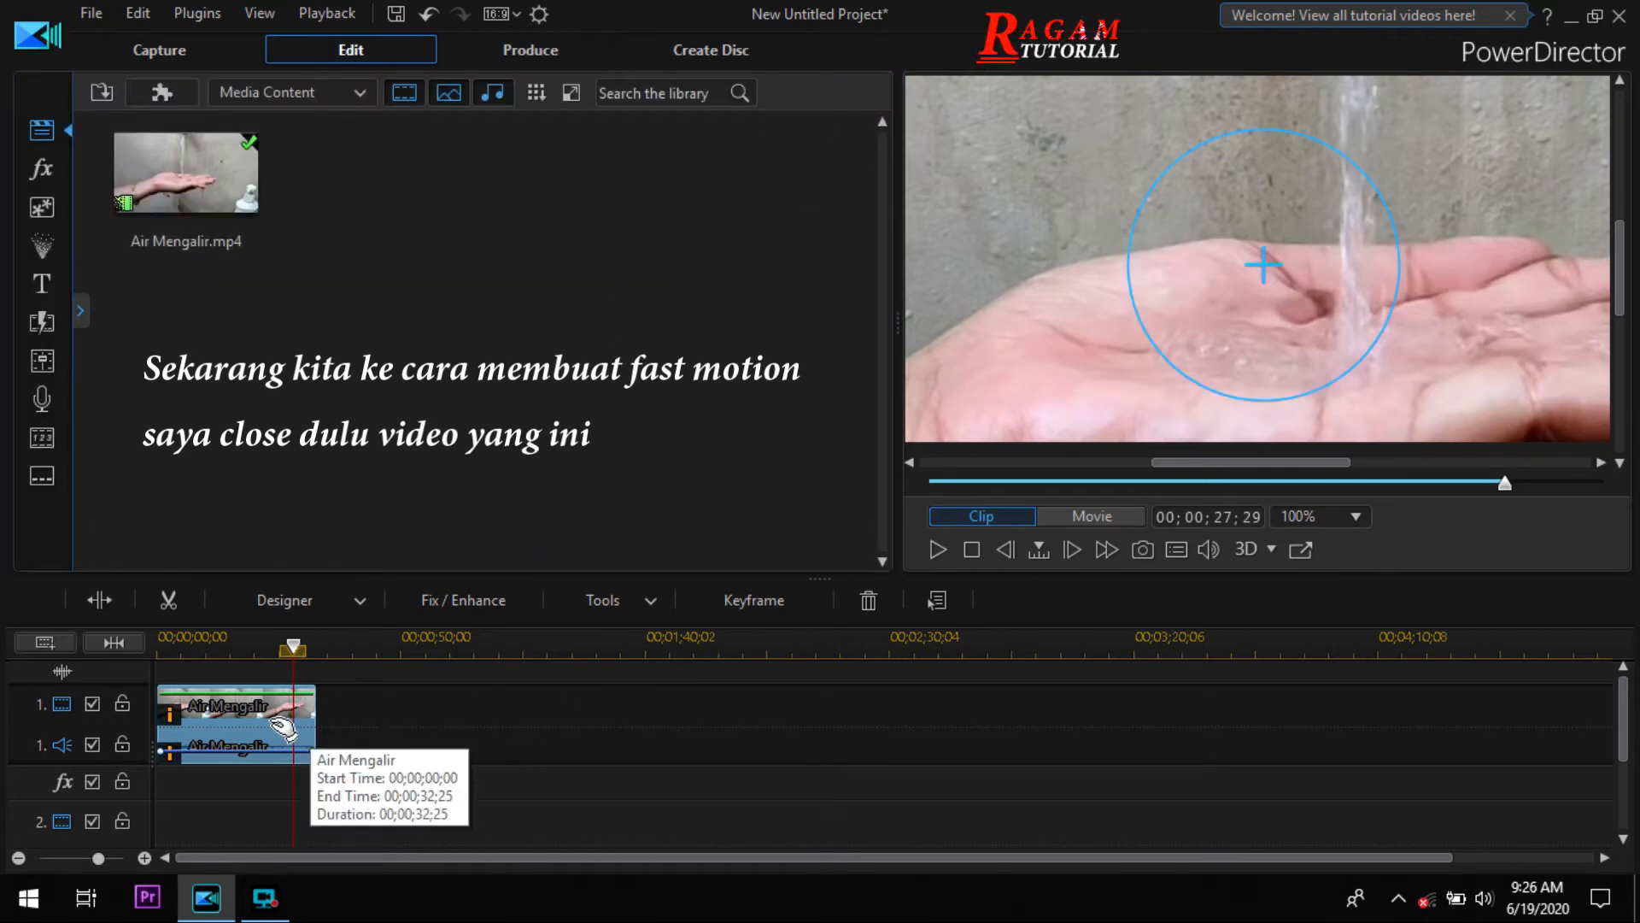
- Remove the Air Mengalir clip from the timeline and from the media library
key("Delete")
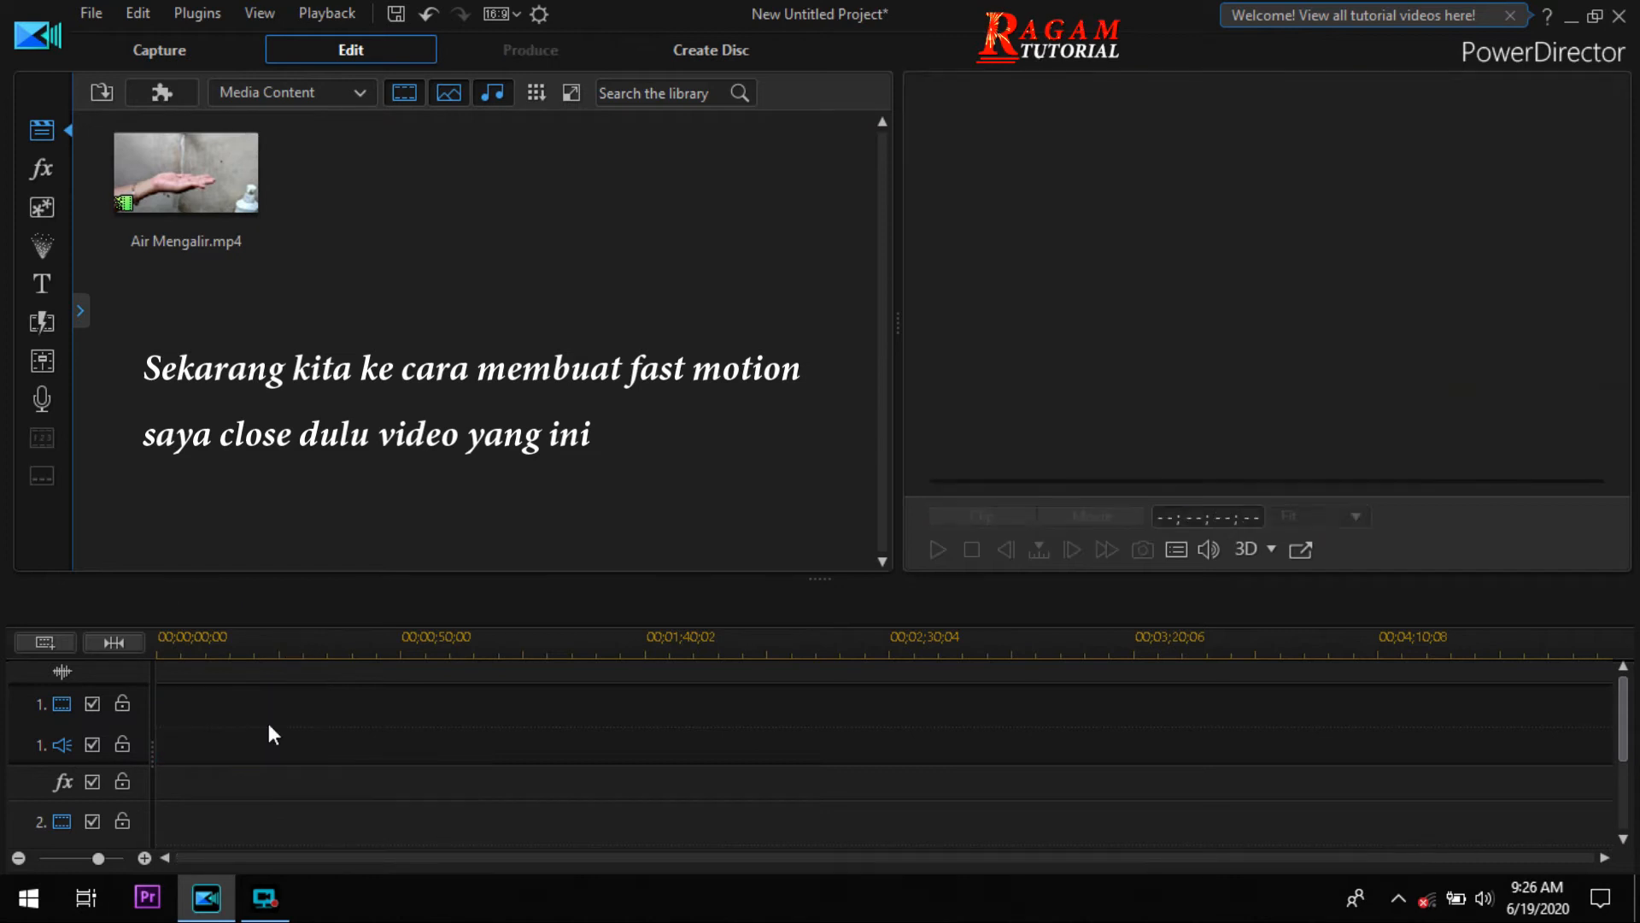
key("Delete")
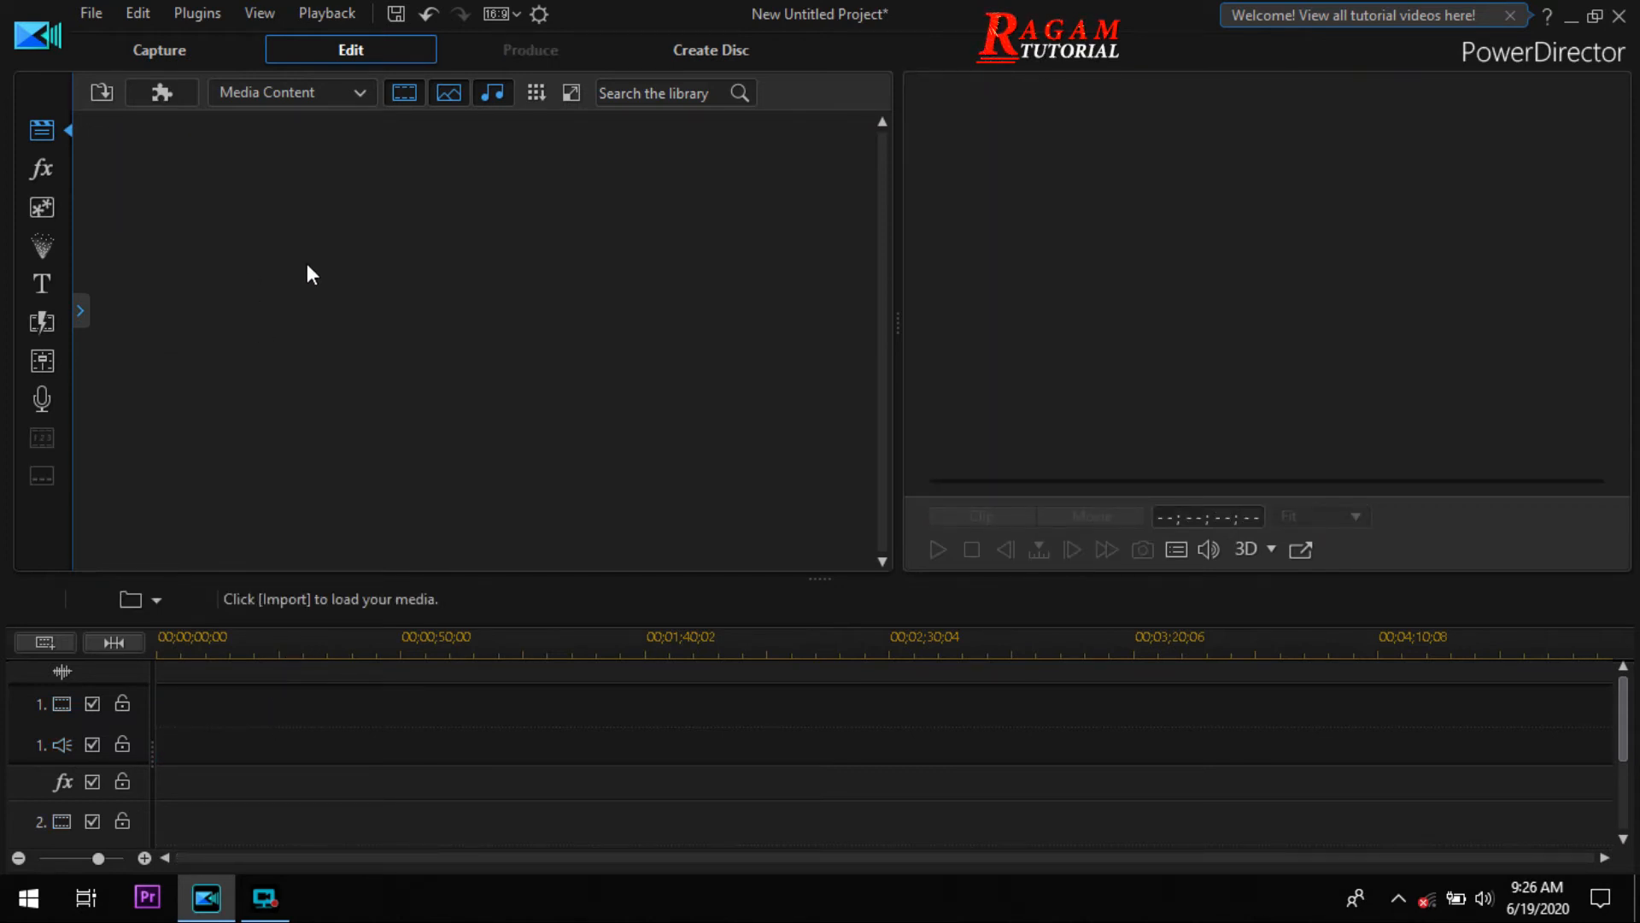
- Import the Menggunting video from Local Disk (E:) and place it at the start of the first video track
left_click(100, 95)
left_click(139, 129)
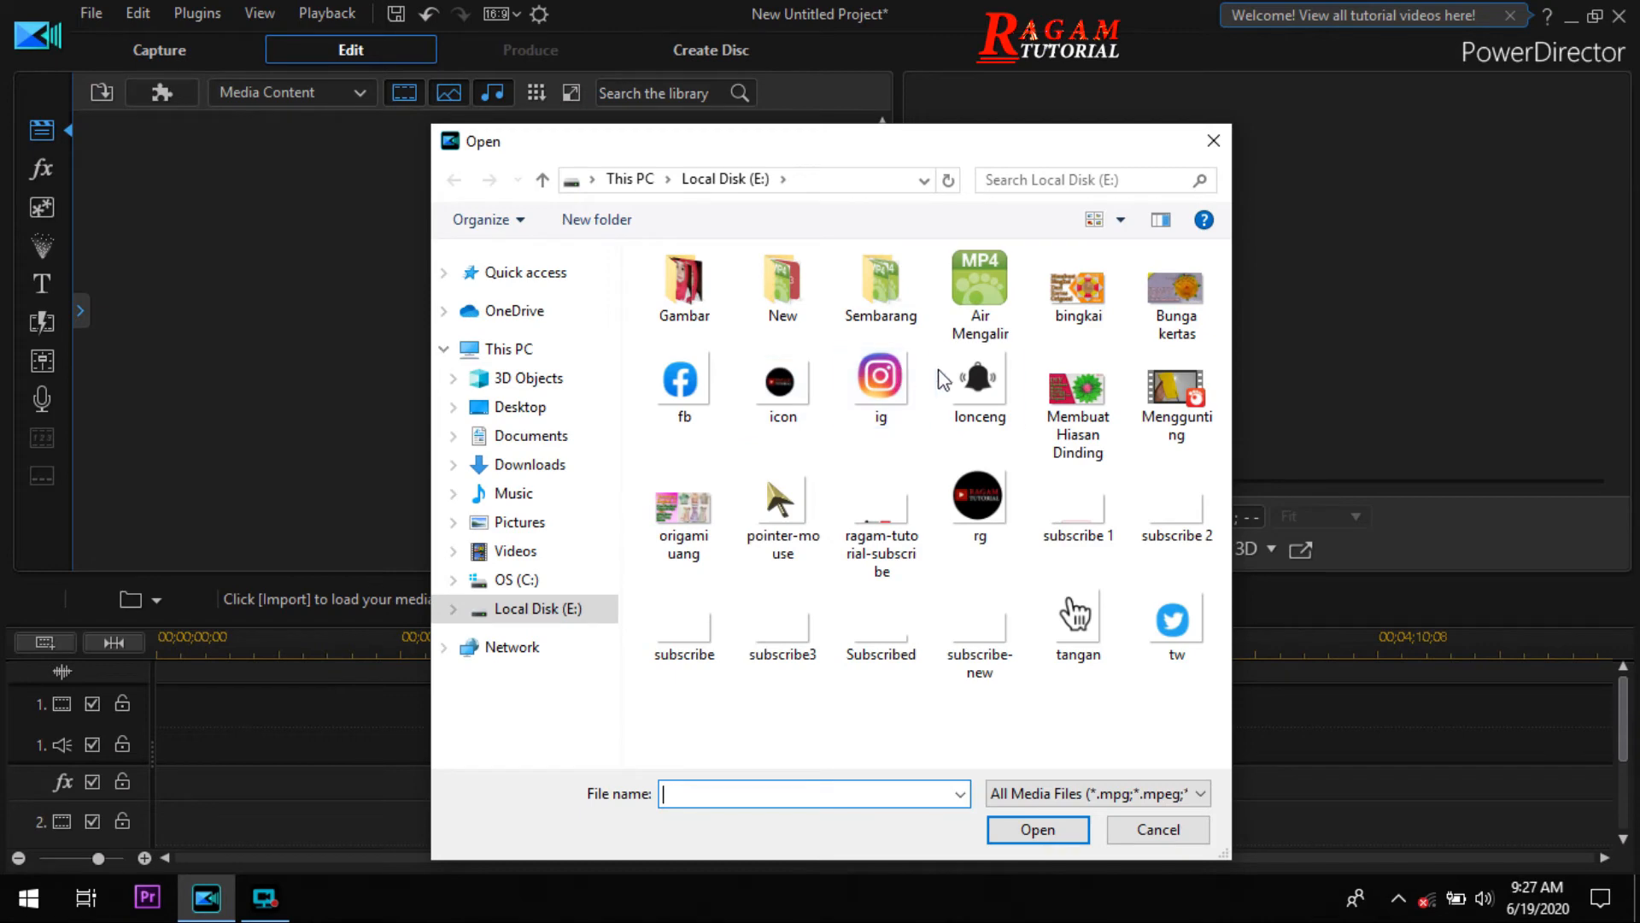
left_click(1196, 442)
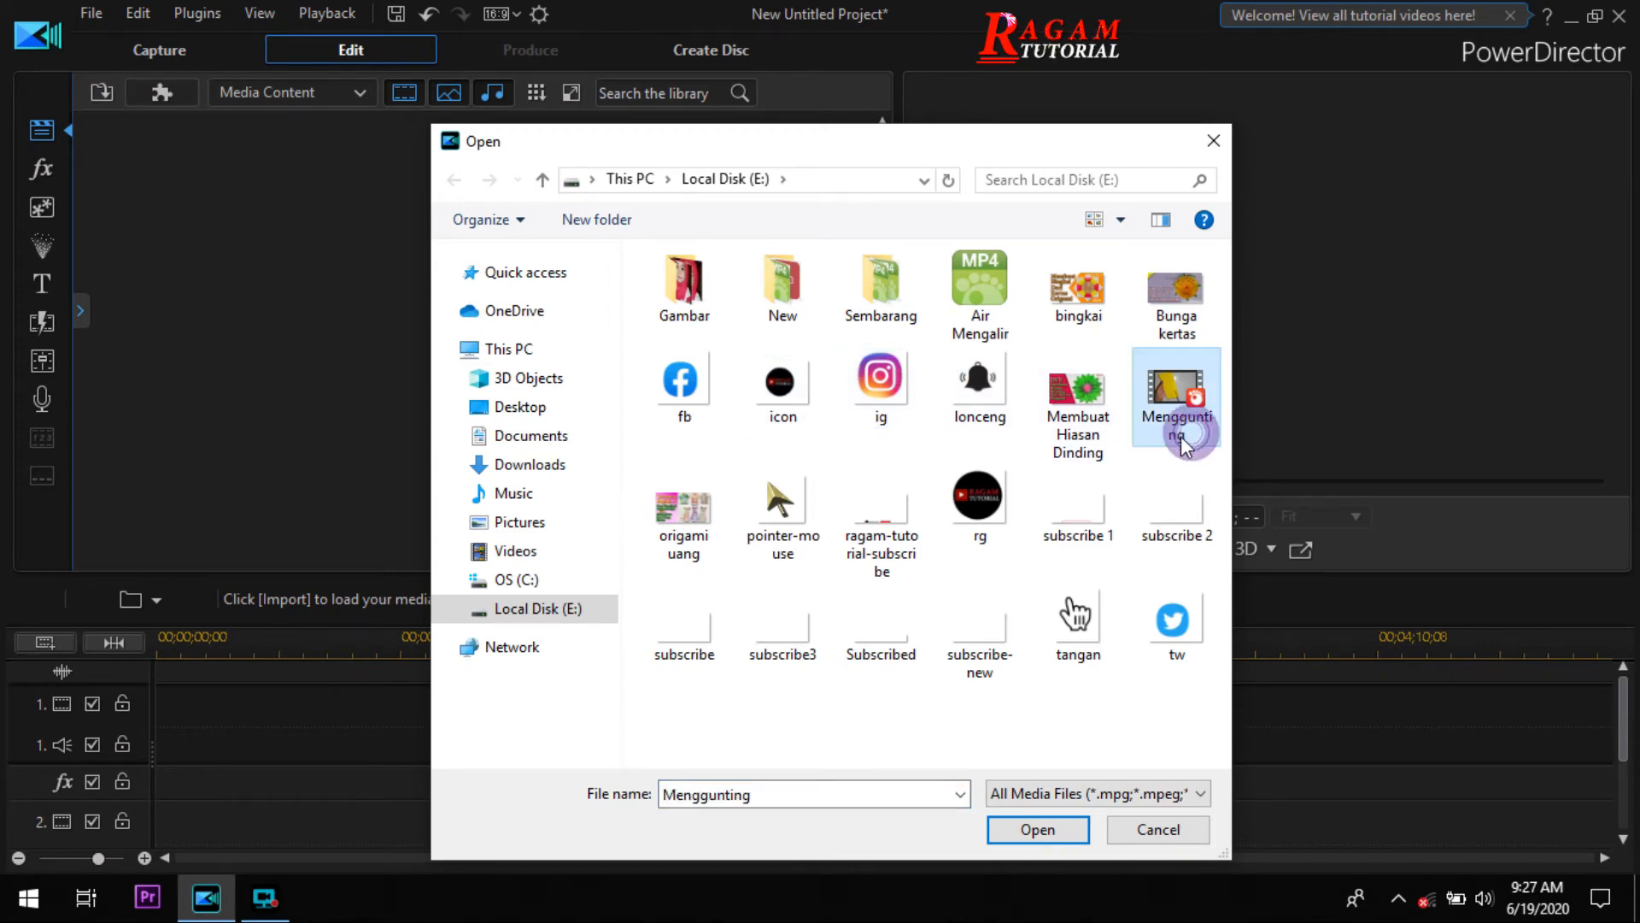
left_click(1041, 830)
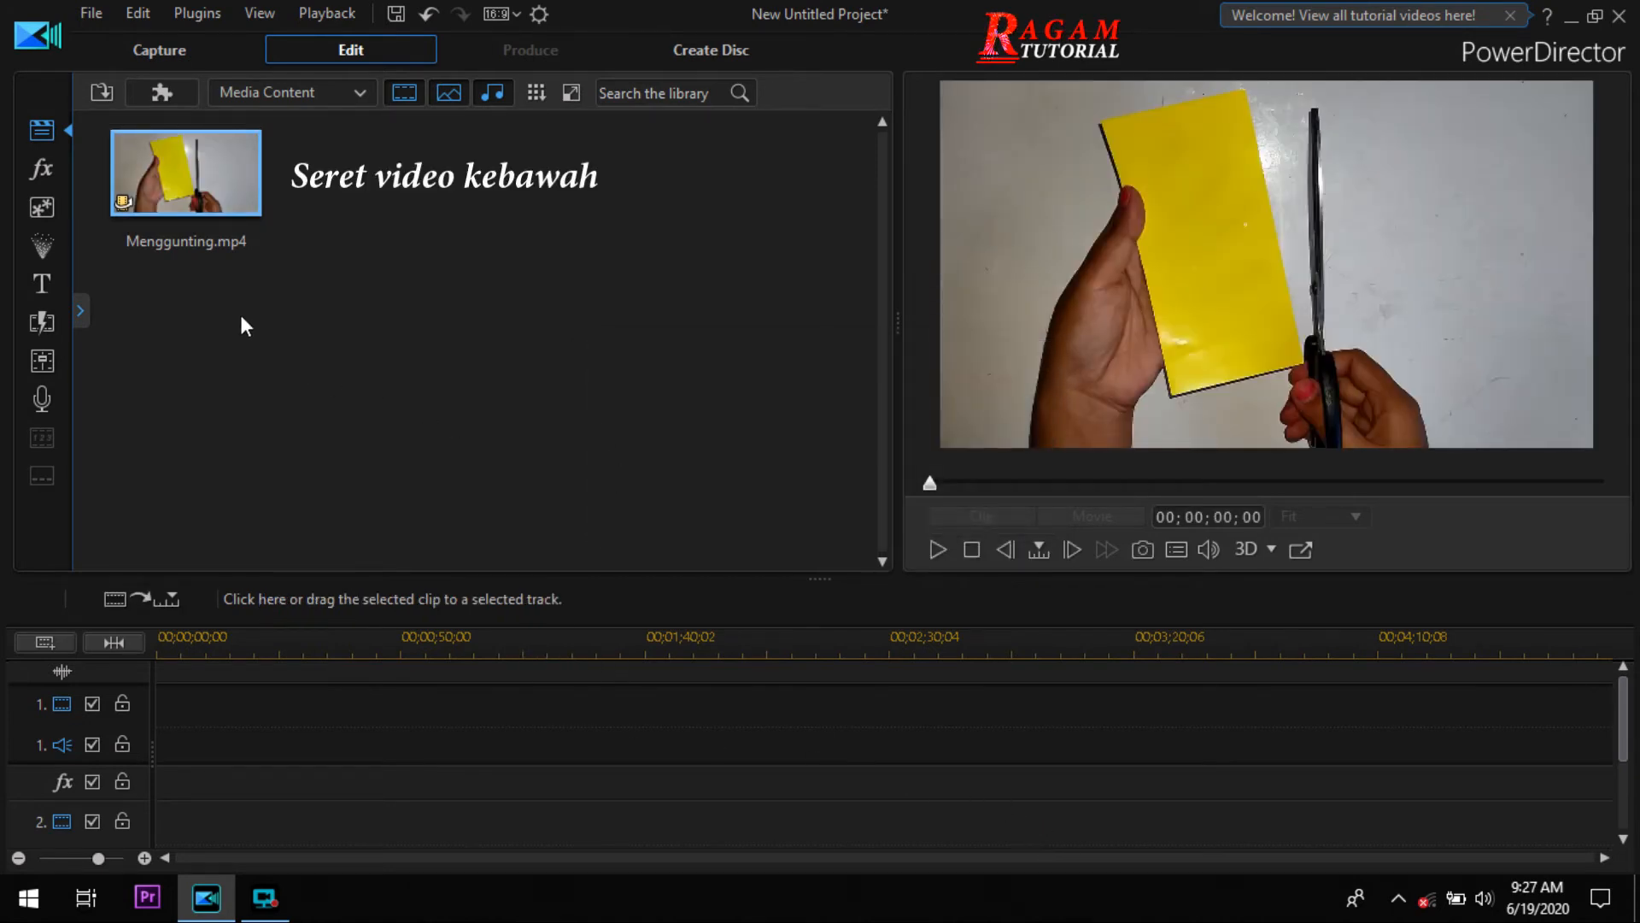
left_click_drag(209, 190, 162, 733)
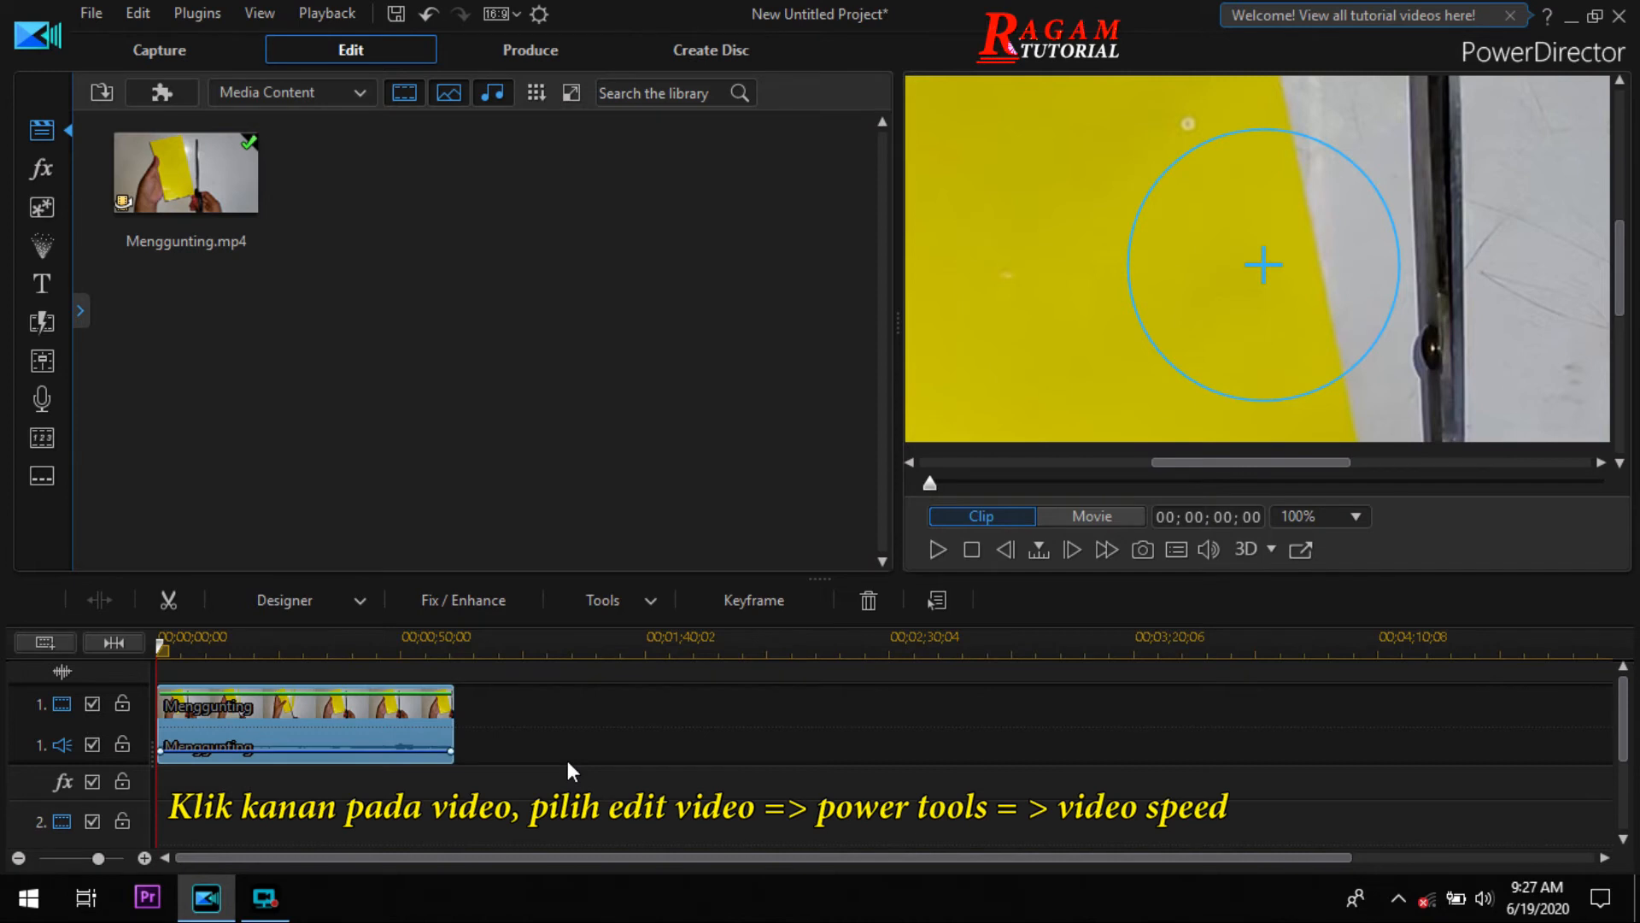
- Open the Video Speed designer for the Menggunting clip and create a time shift for a selected range
right_click(360, 711)
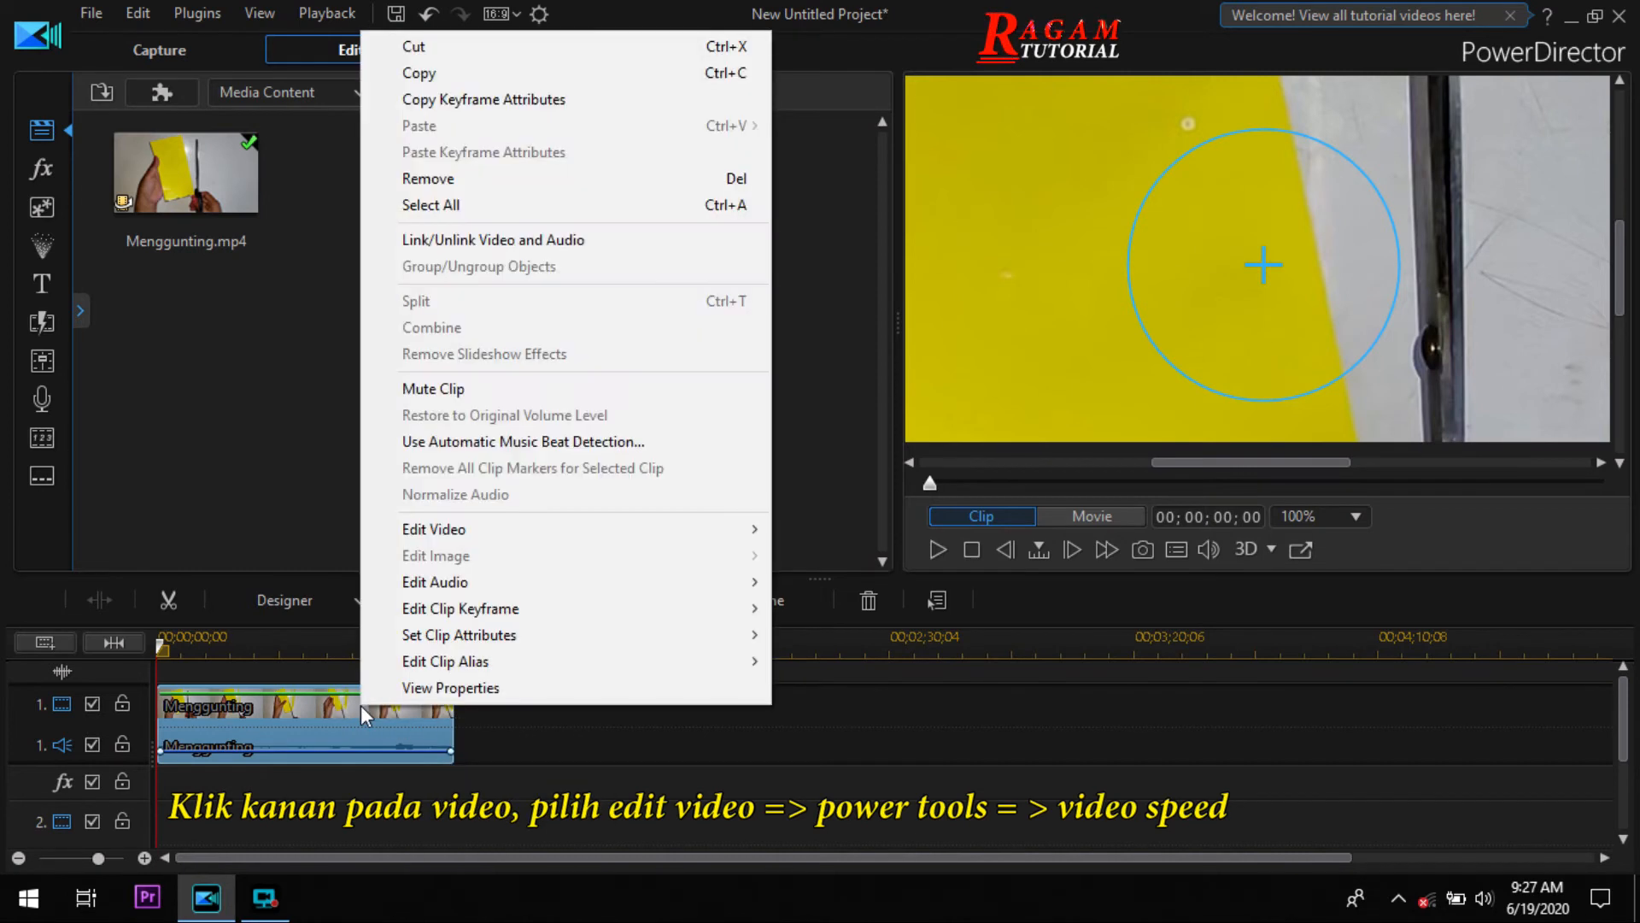
mouse_move(599, 523)
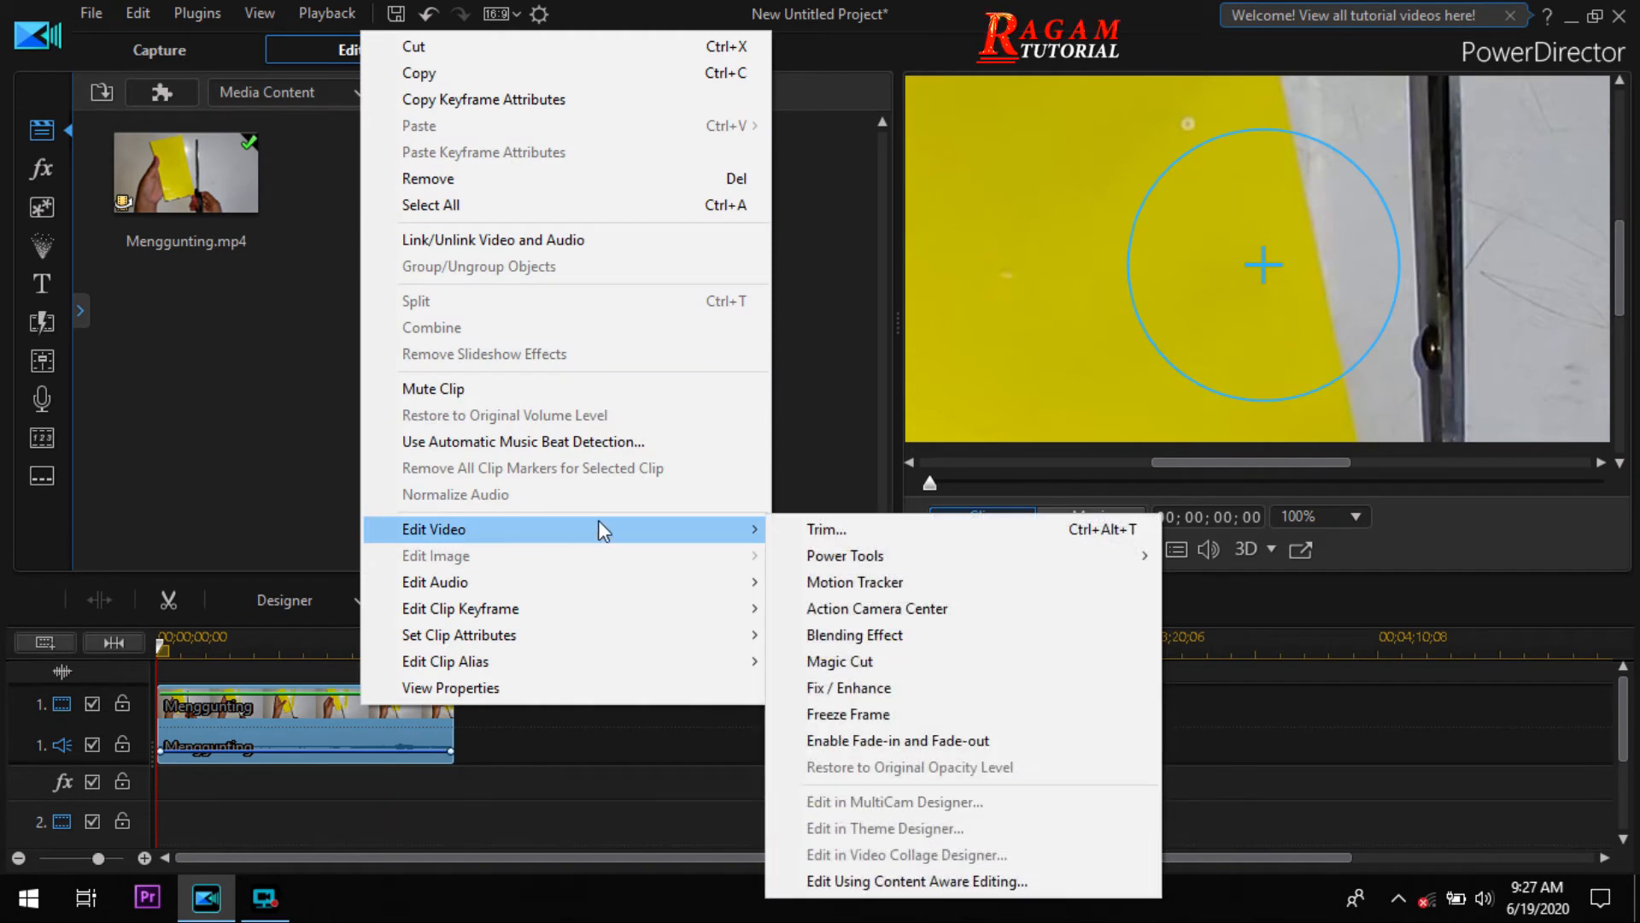
mouse_move(902, 559)
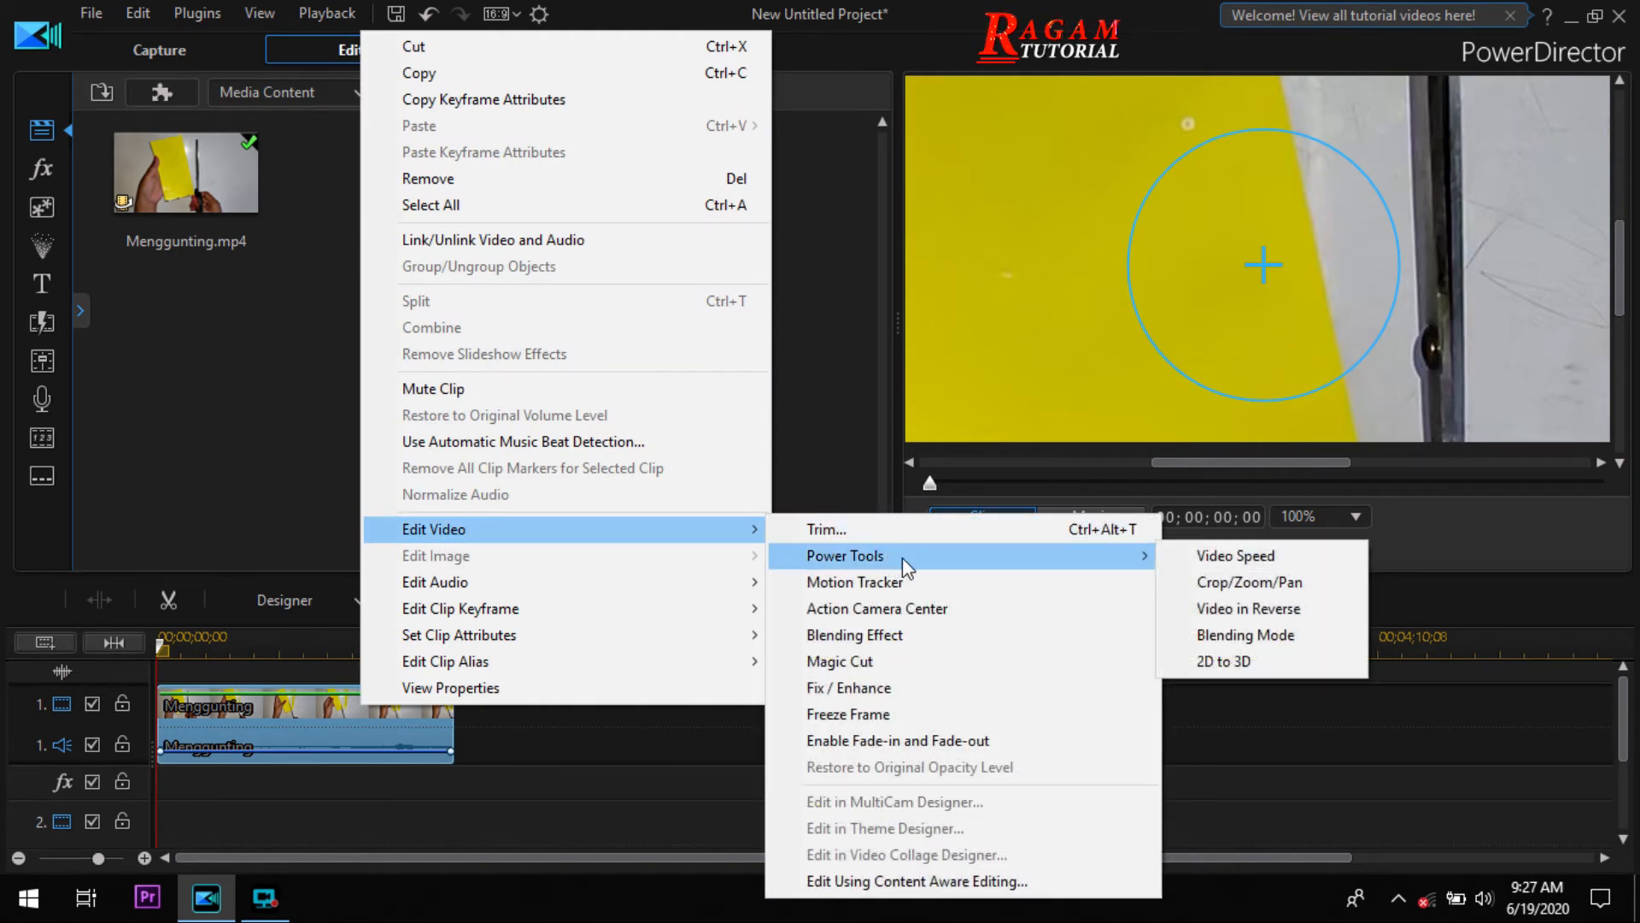
left_click(1329, 554)
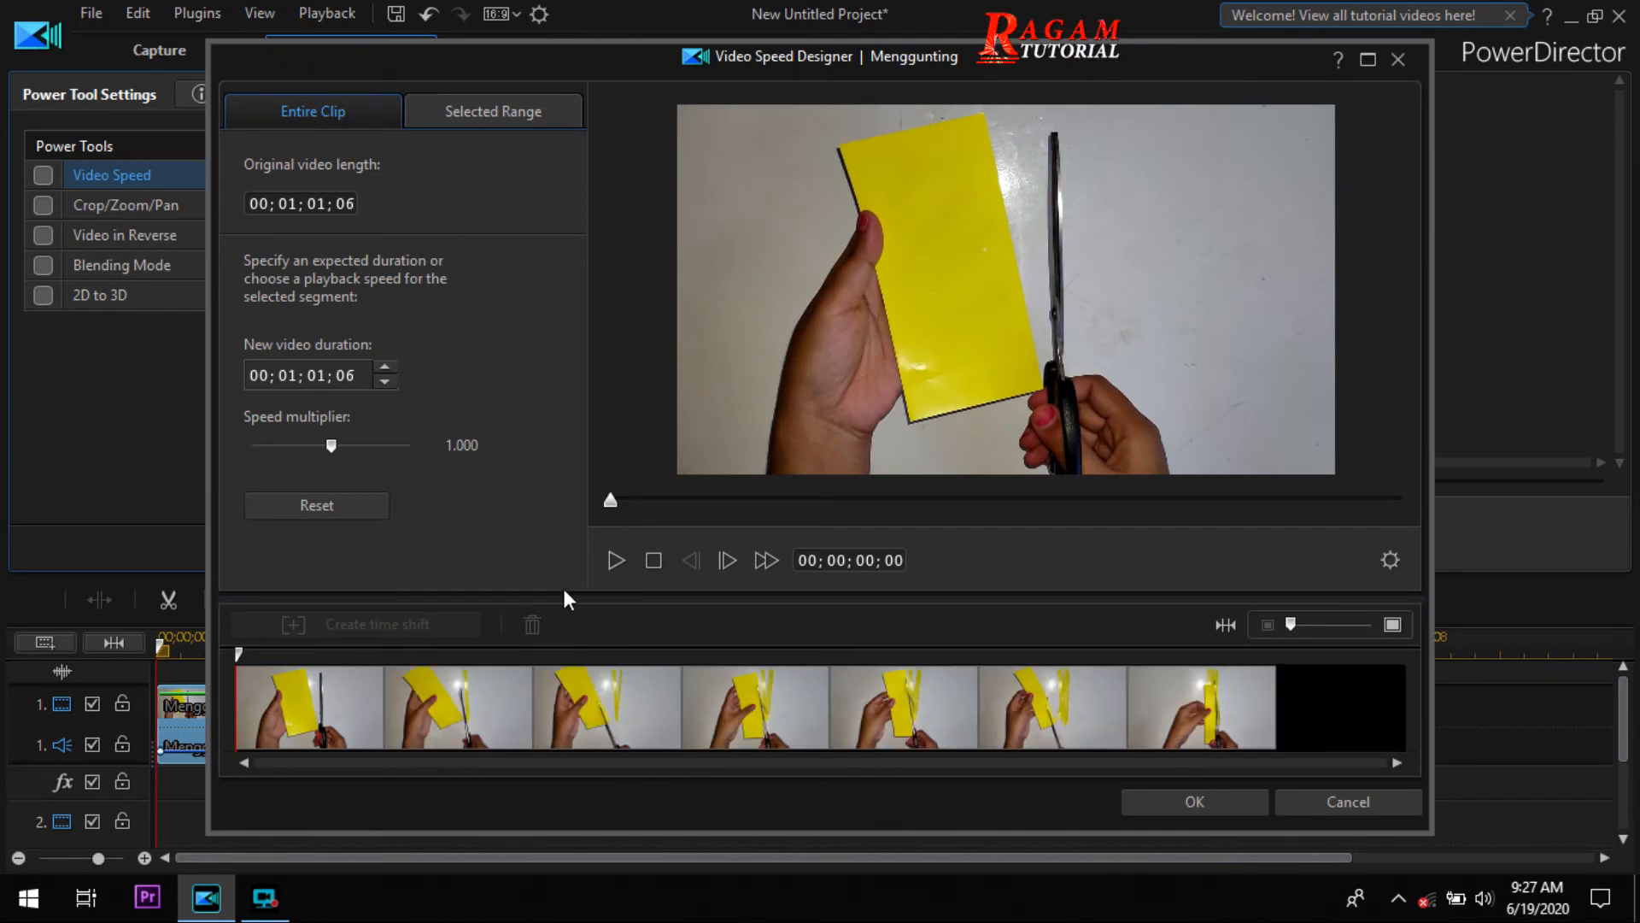
left_click(523, 115)
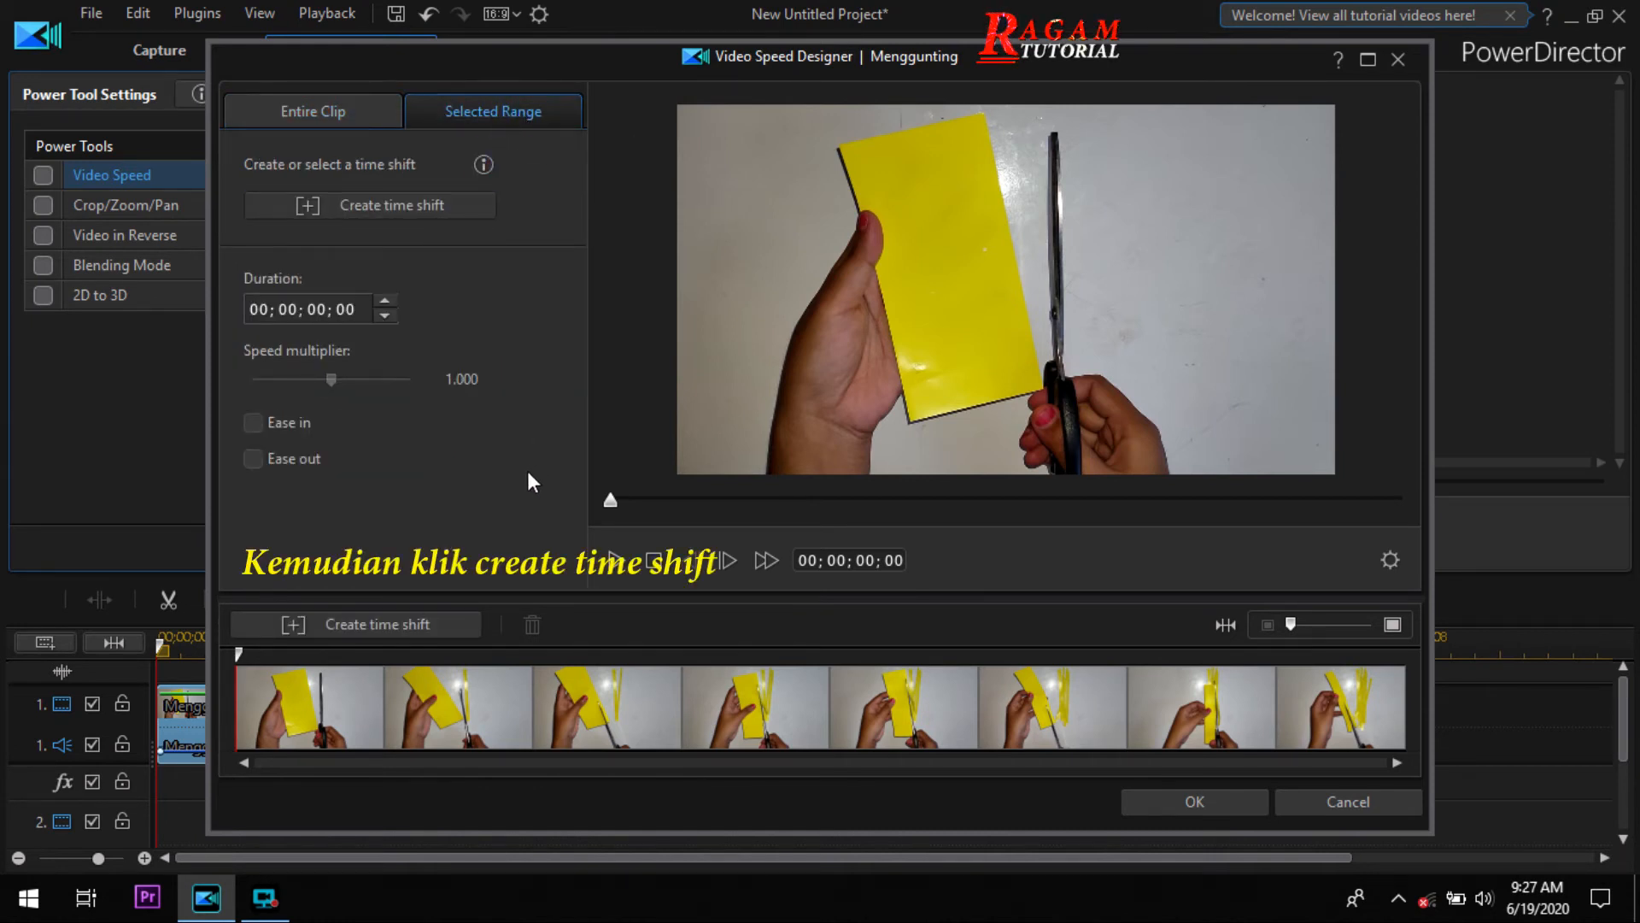
left_click(449, 612)
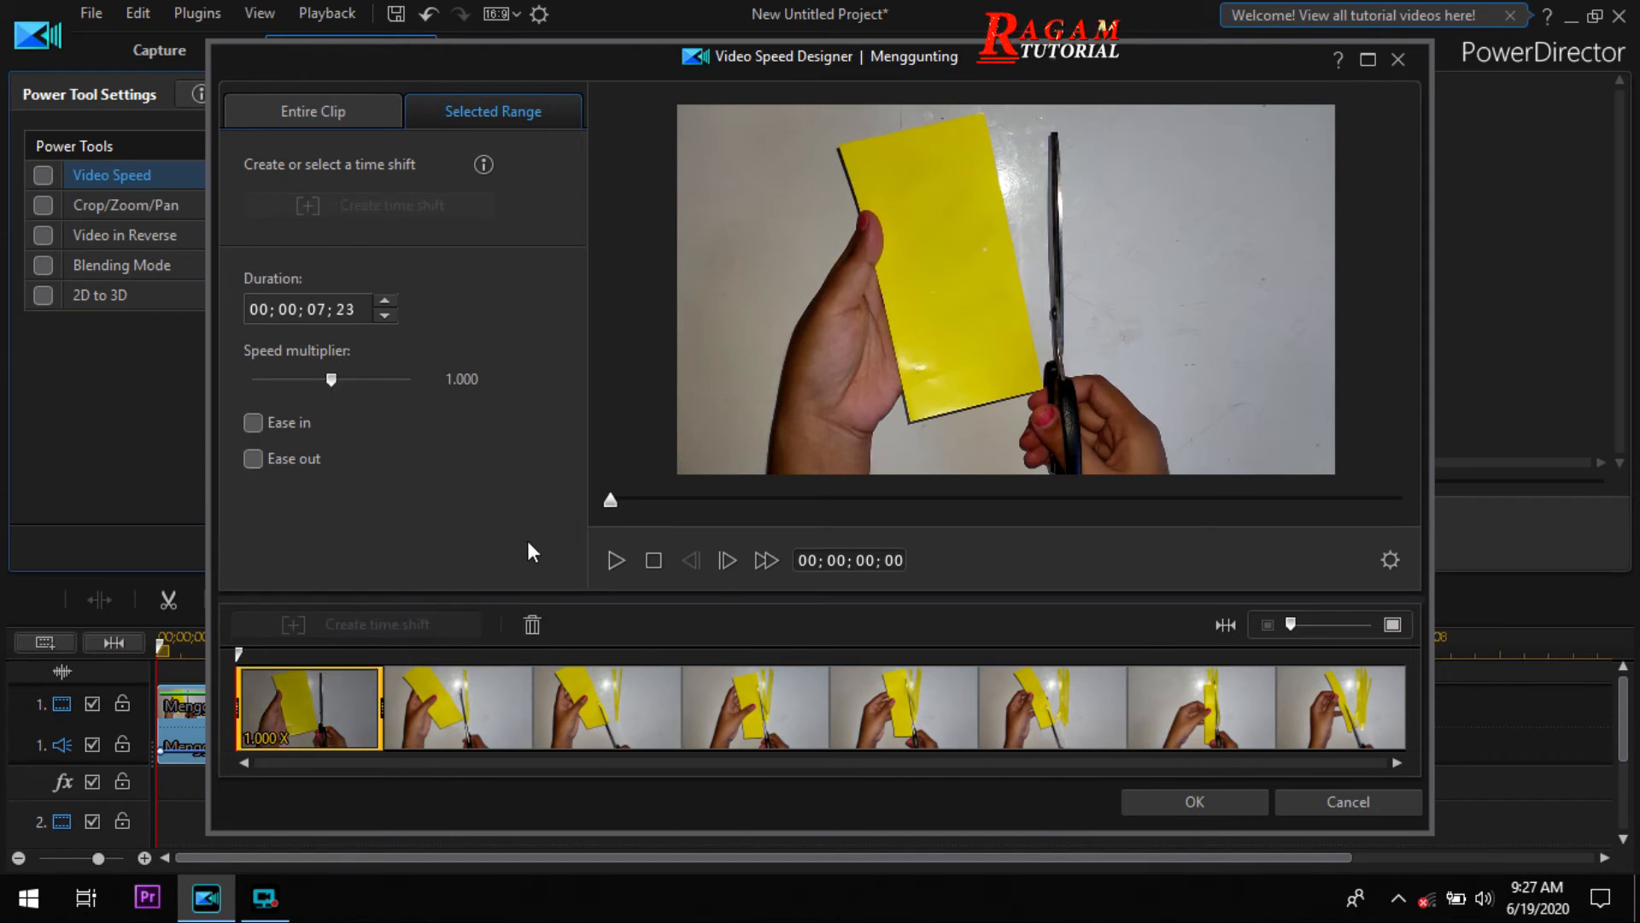
- Preview the clip at normal speed and reposition the time shift to start at about 00;00;15;16 and last about 00;00;23;12
left_click(615, 560)
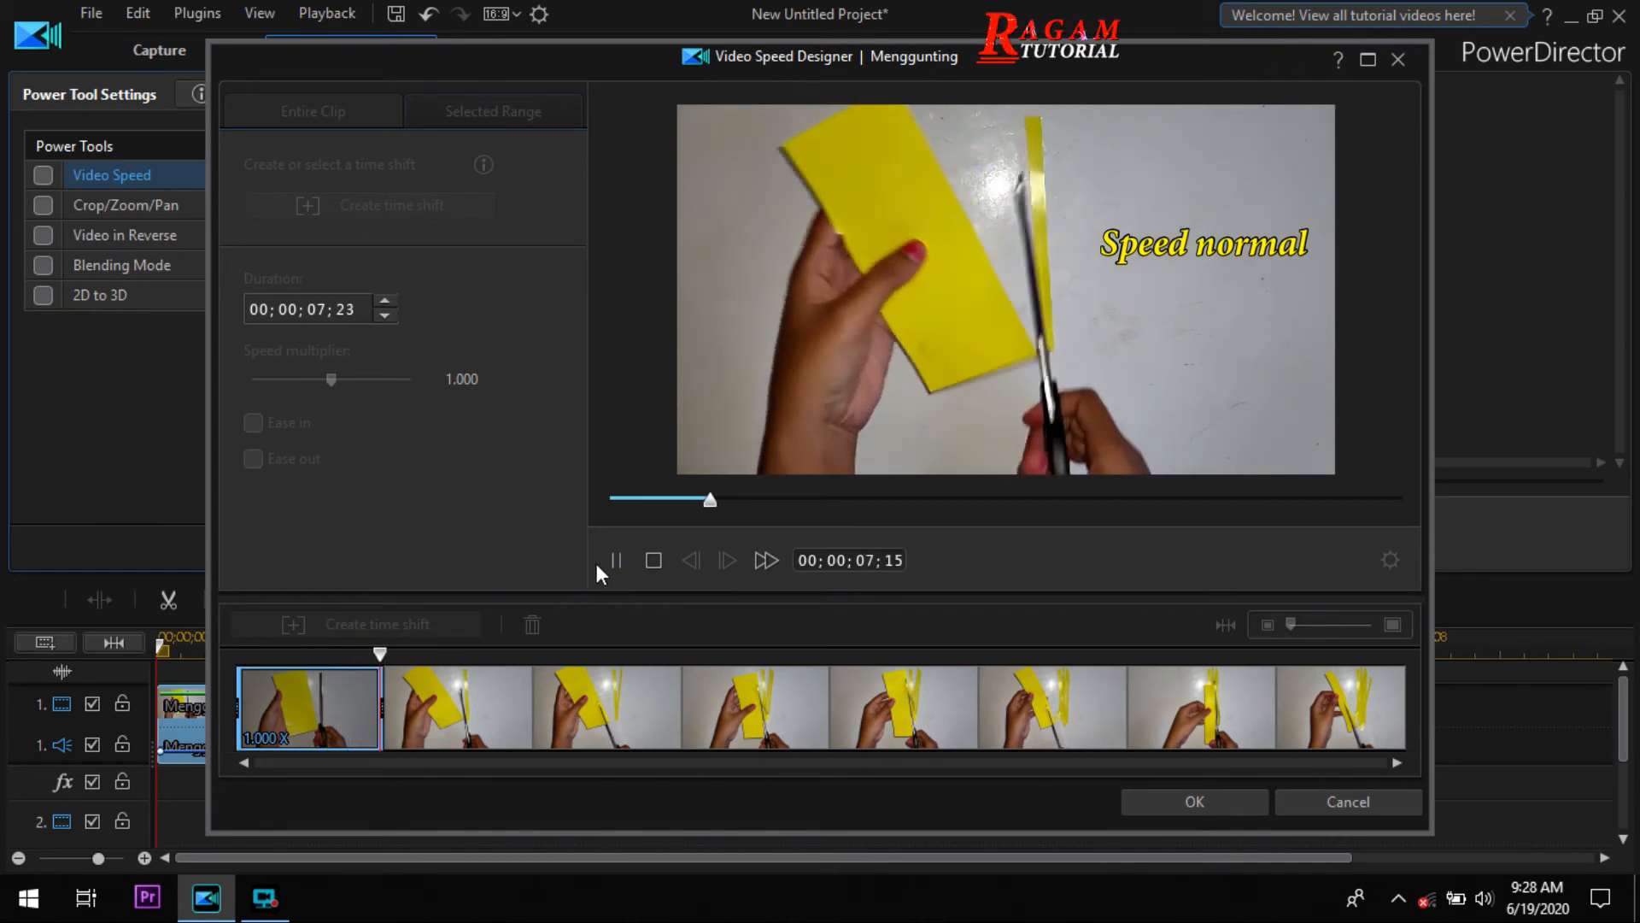
left_click(615, 557)
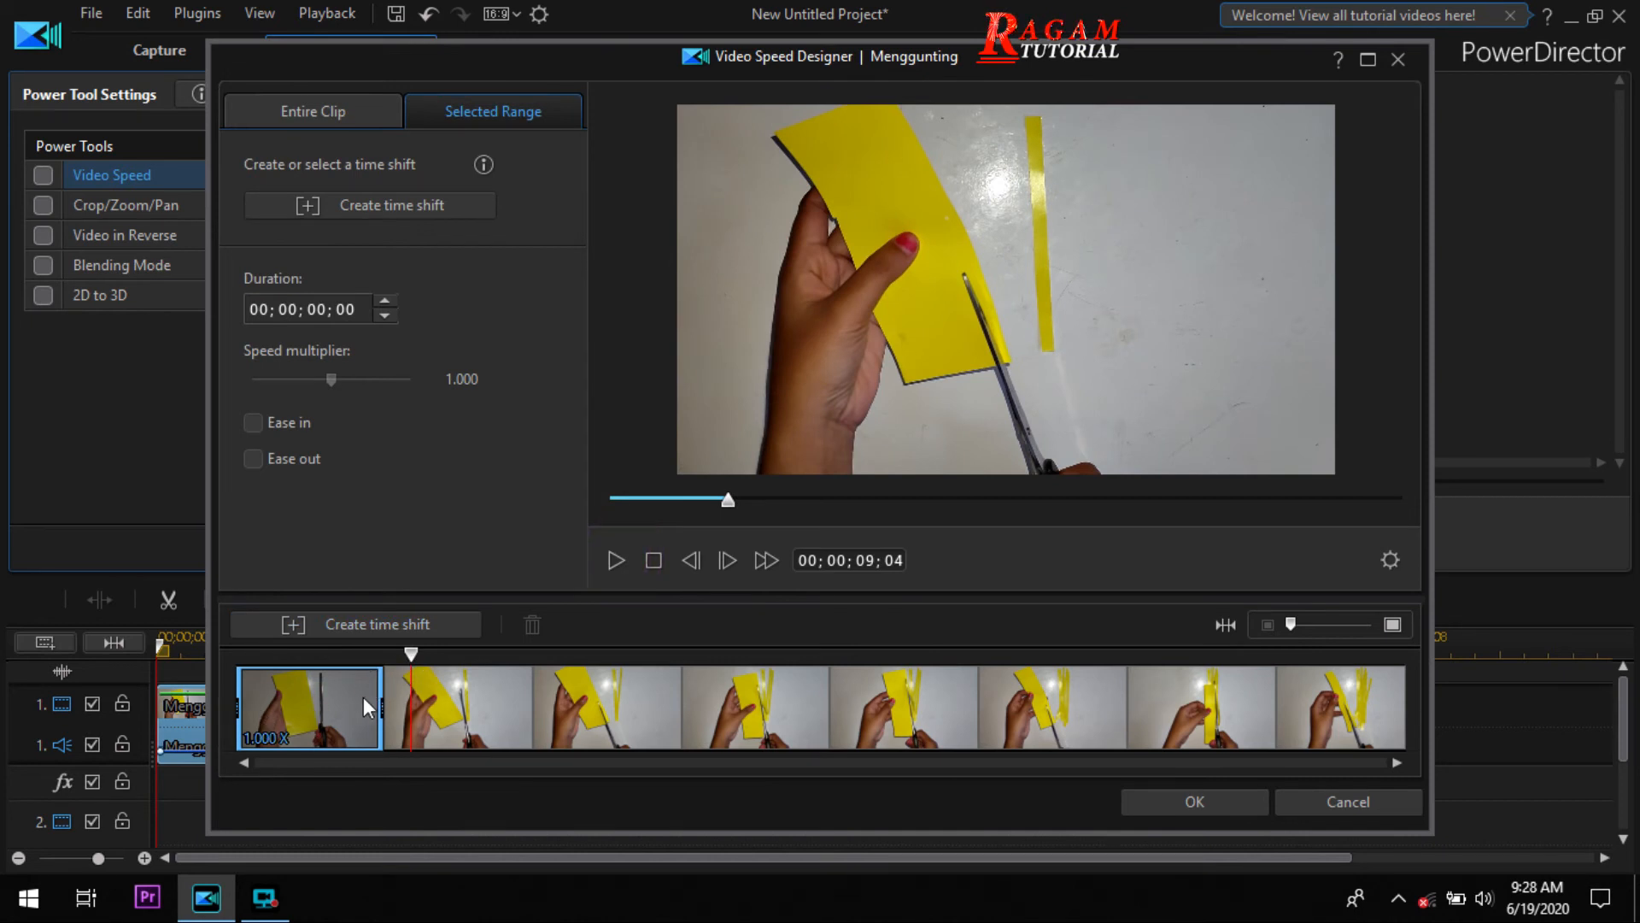
left_click_drag(377, 702, 979, 718)
left_click_drag(238, 708, 534, 716)
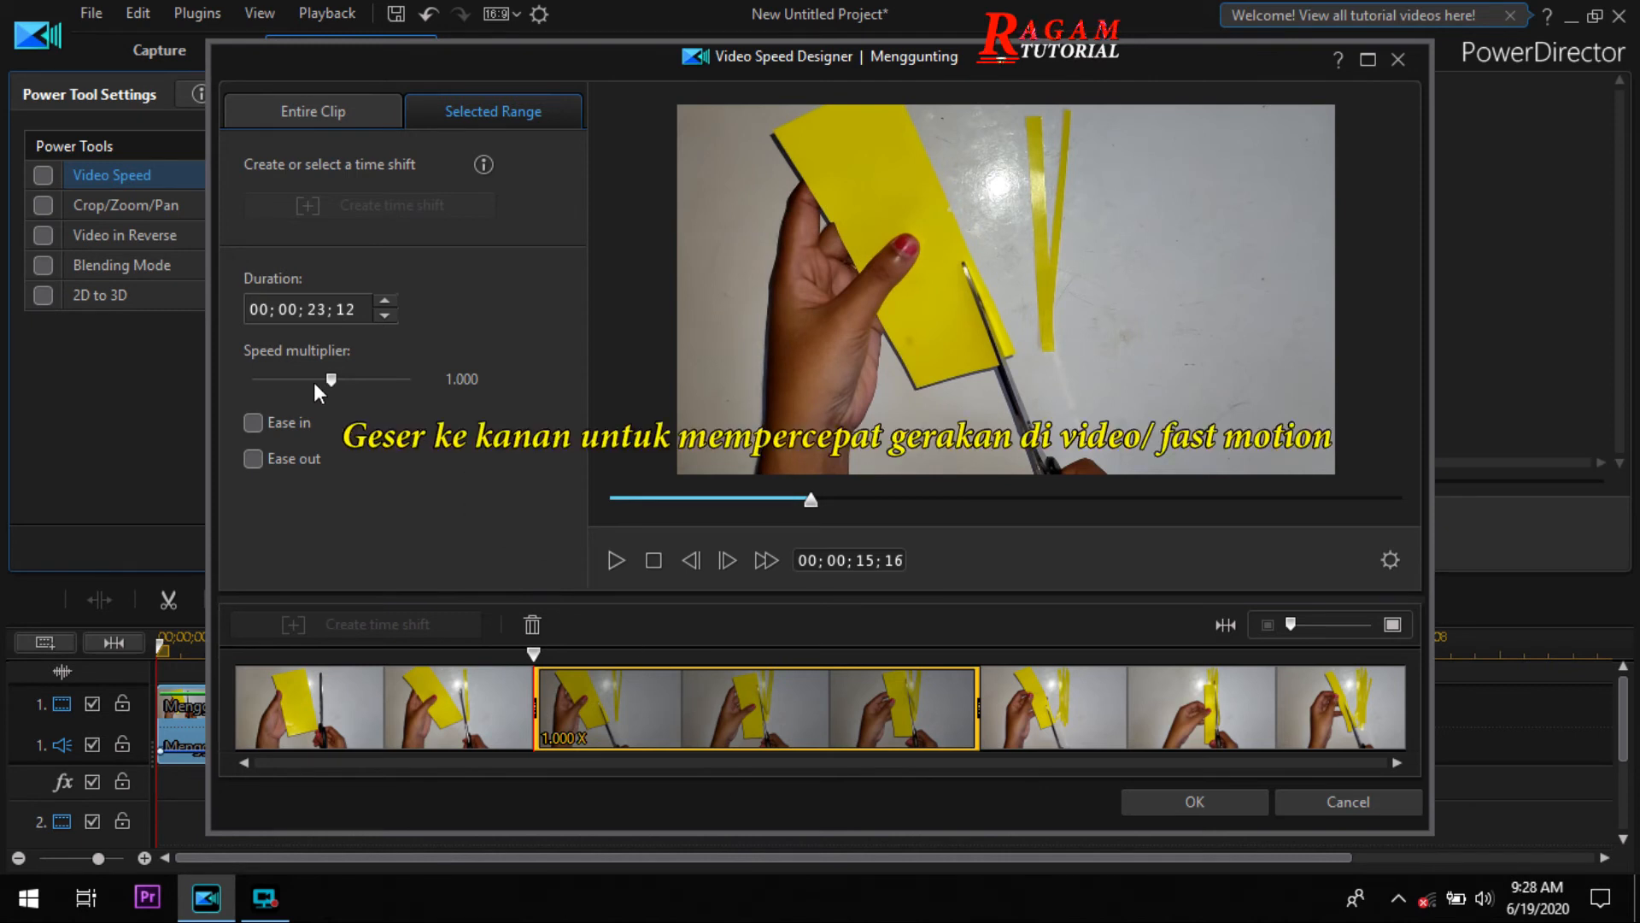
- Set the time shift's speed multiplier to about 3.180 and preview the fast motion
left_click_drag(331, 376, 341, 381)
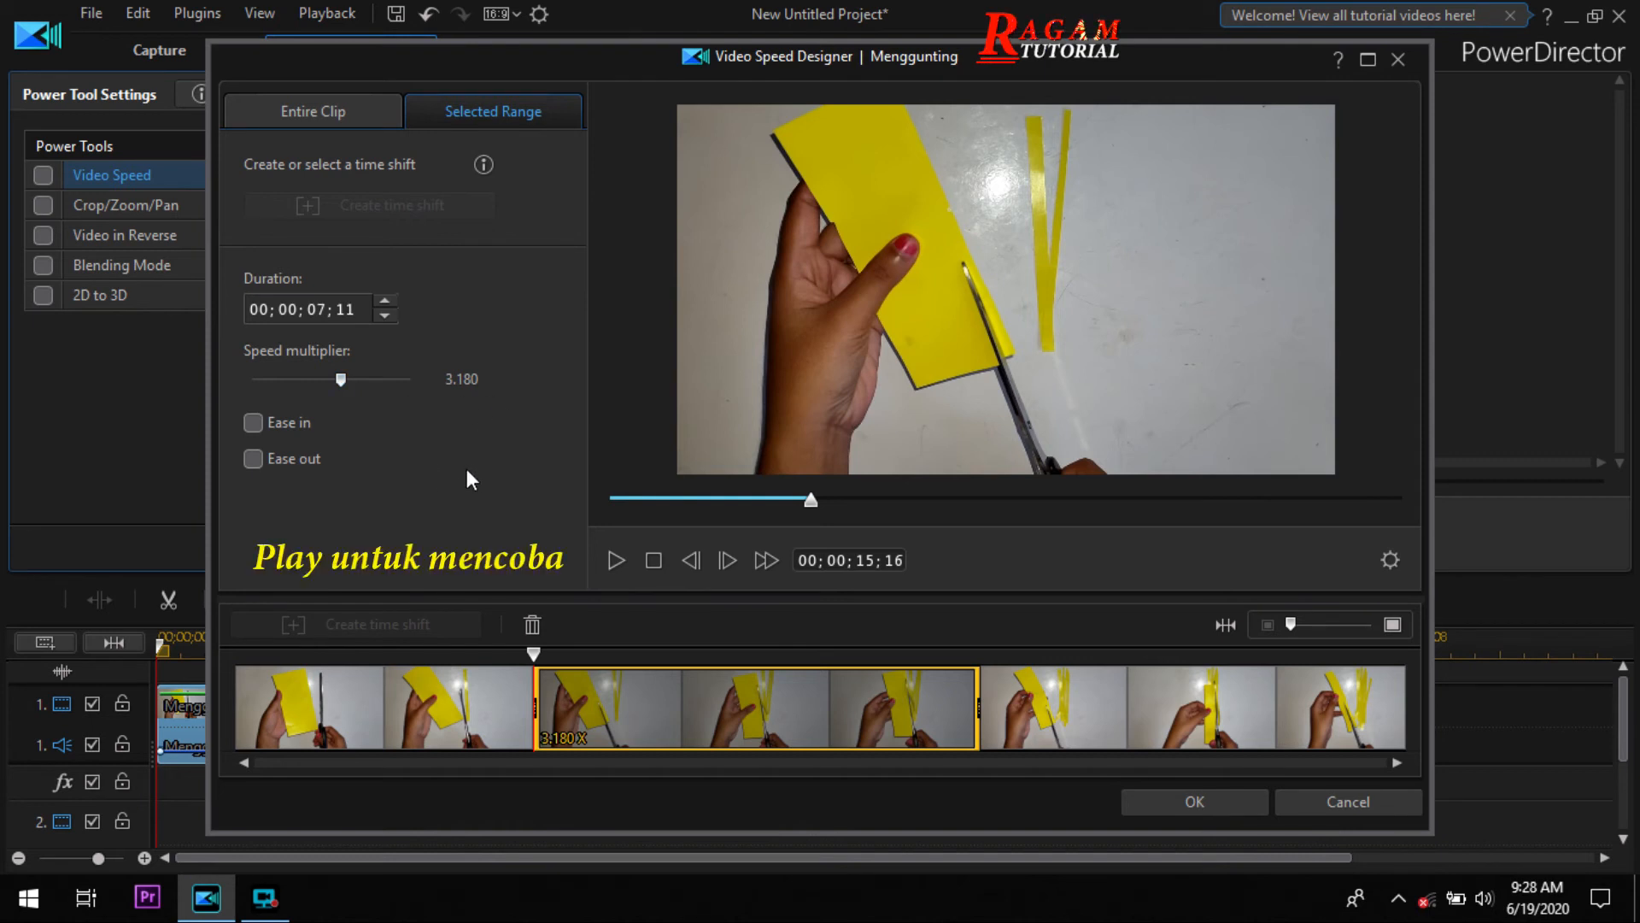
left_click(615, 560)
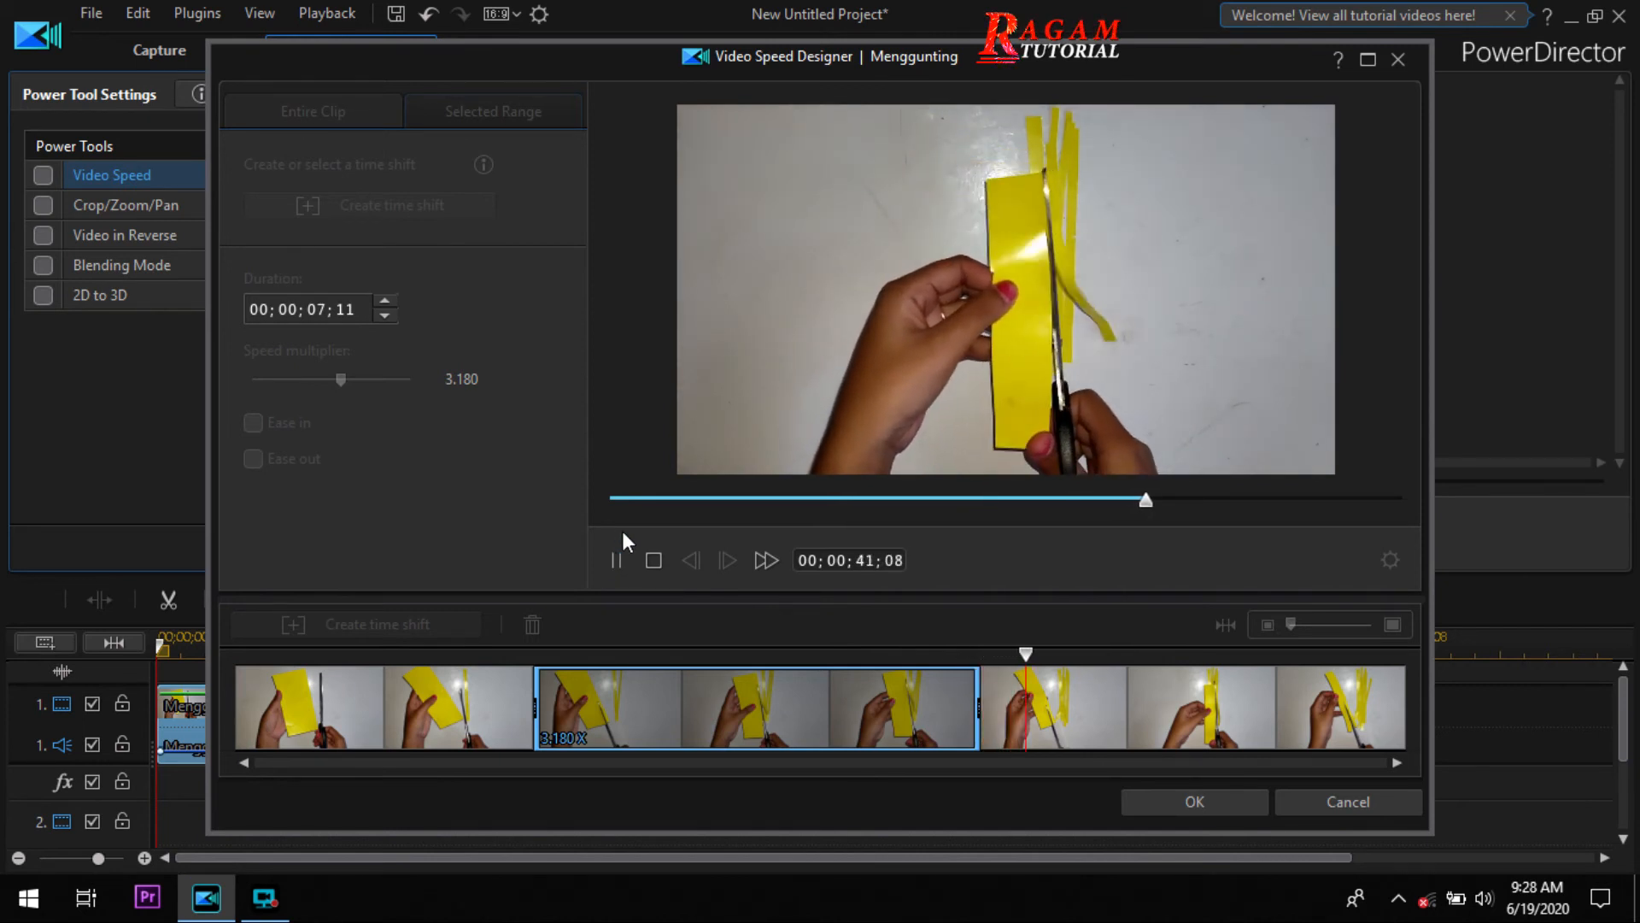
left_click(620, 560)
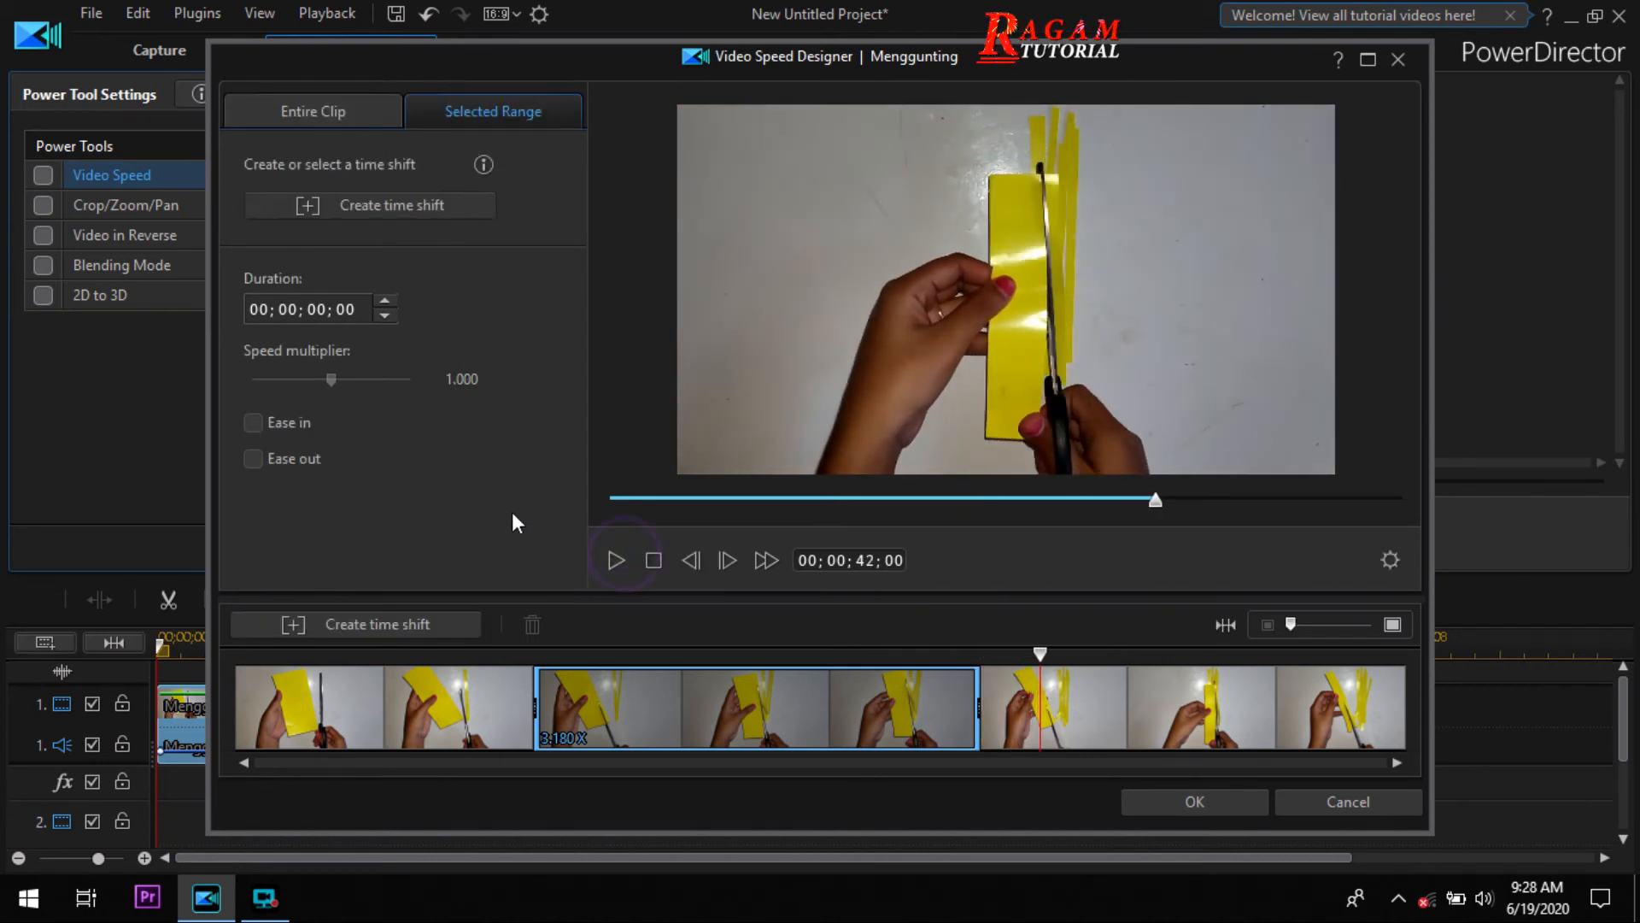
- Return to the time shift's start, set its speed multiplier to about 2.360 and preview the result
left_click(536, 675)
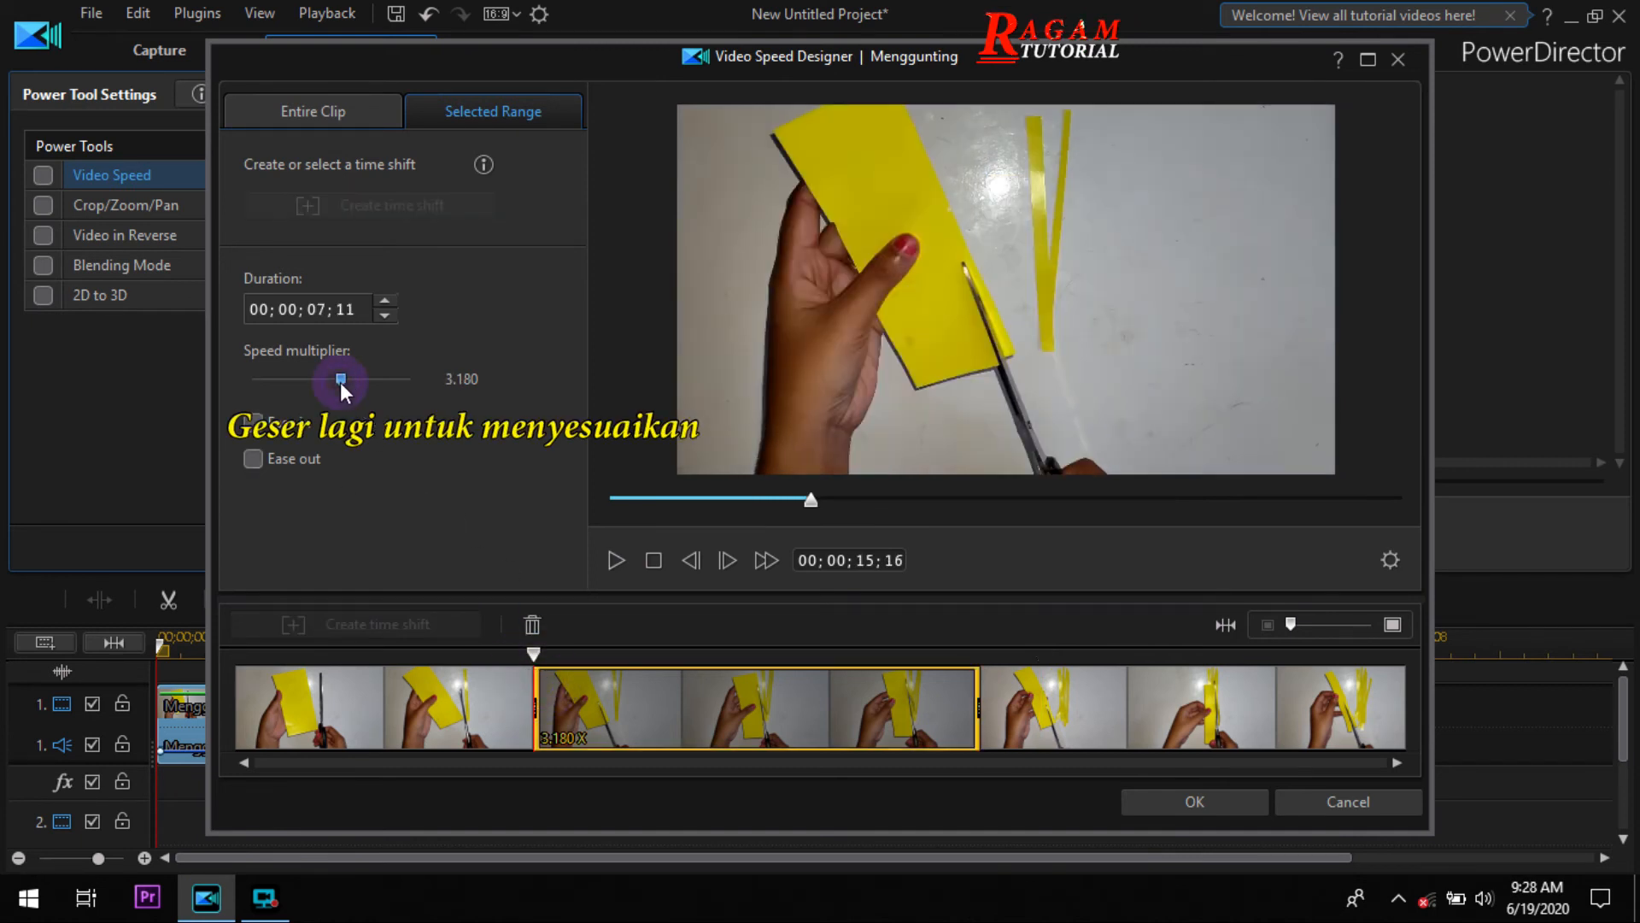
left_click_drag(340, 381, 336, 381)
left_click(617, 561)
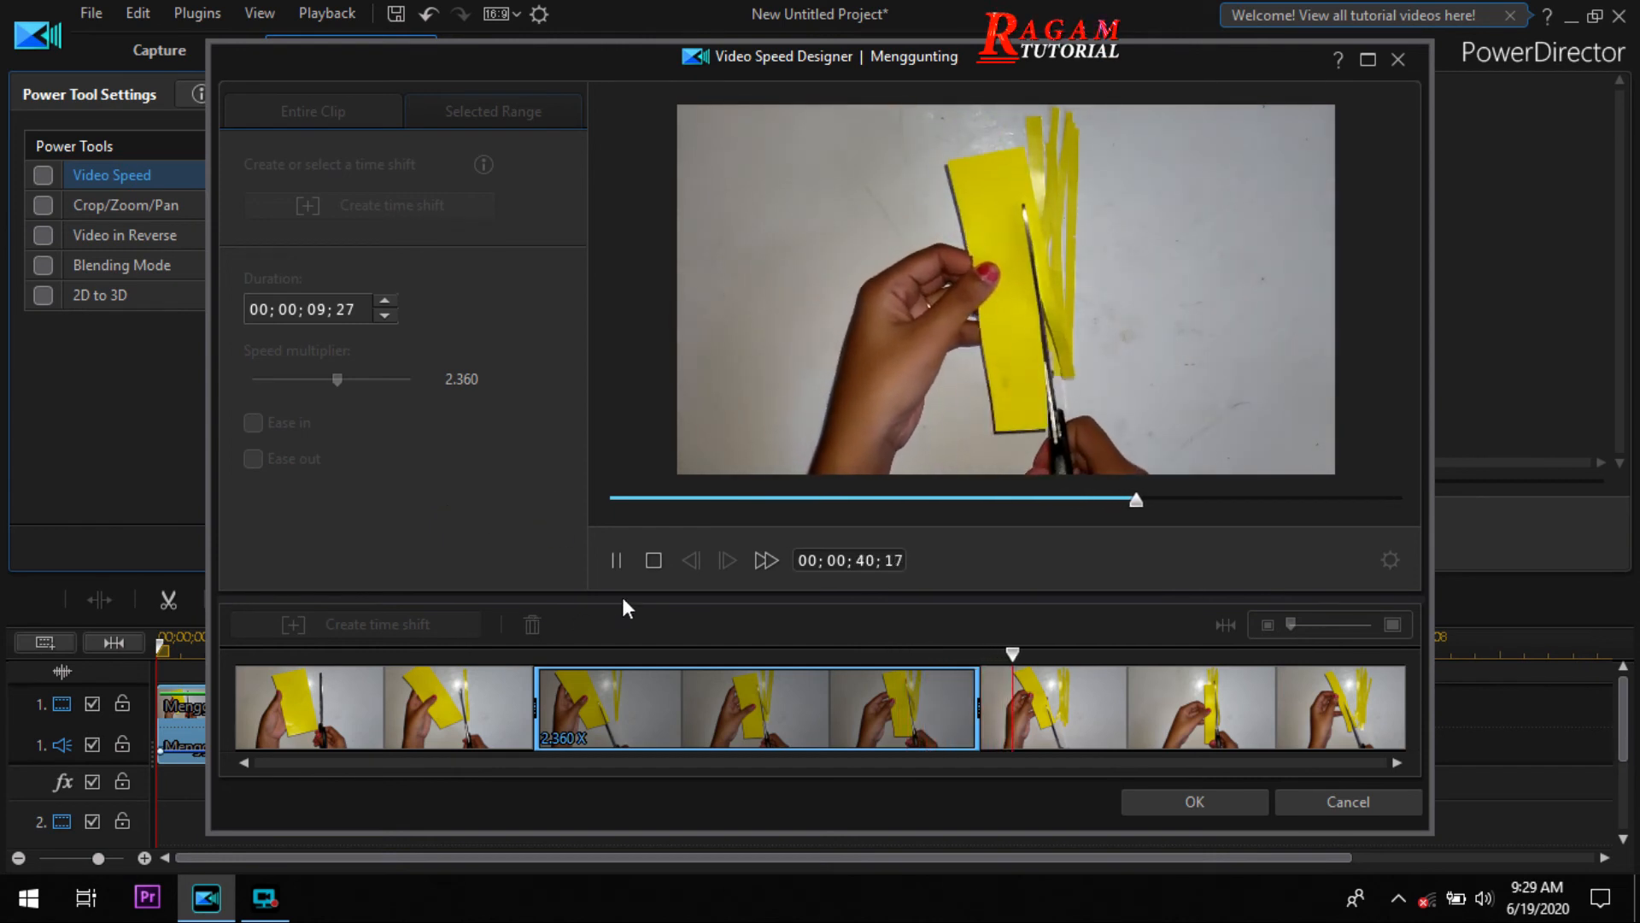
left_click(616, 560)
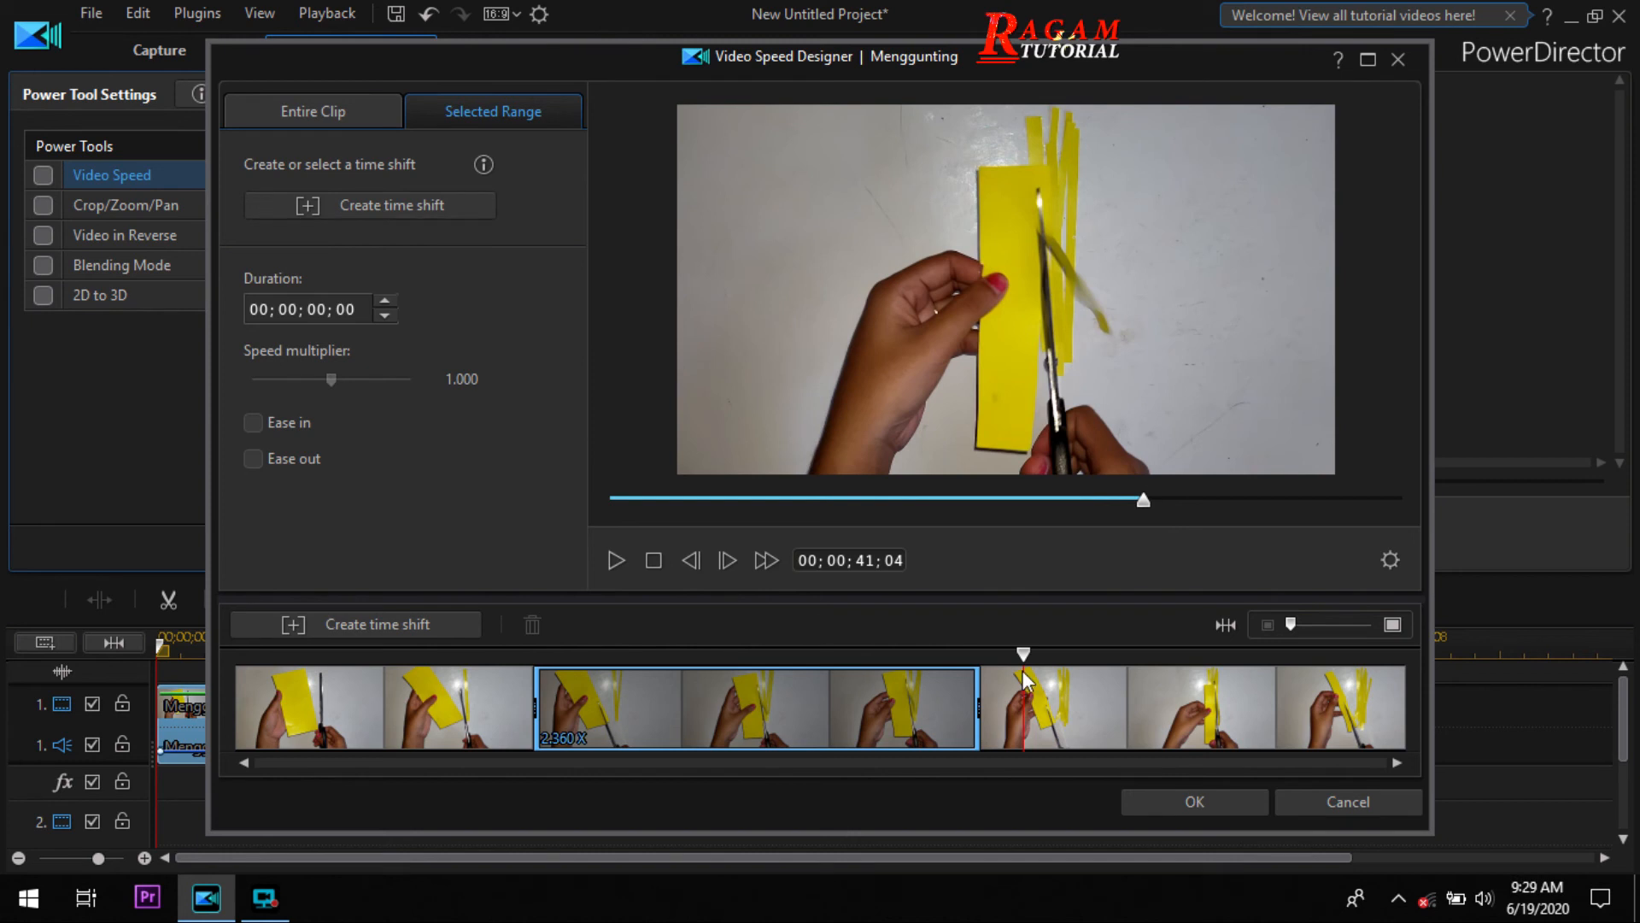
- Set the time shift's speed multiplier to 4.000 and, after previewing it, apply the speed changes to the clip
left_click_drag(1025, 655, 533, 654)
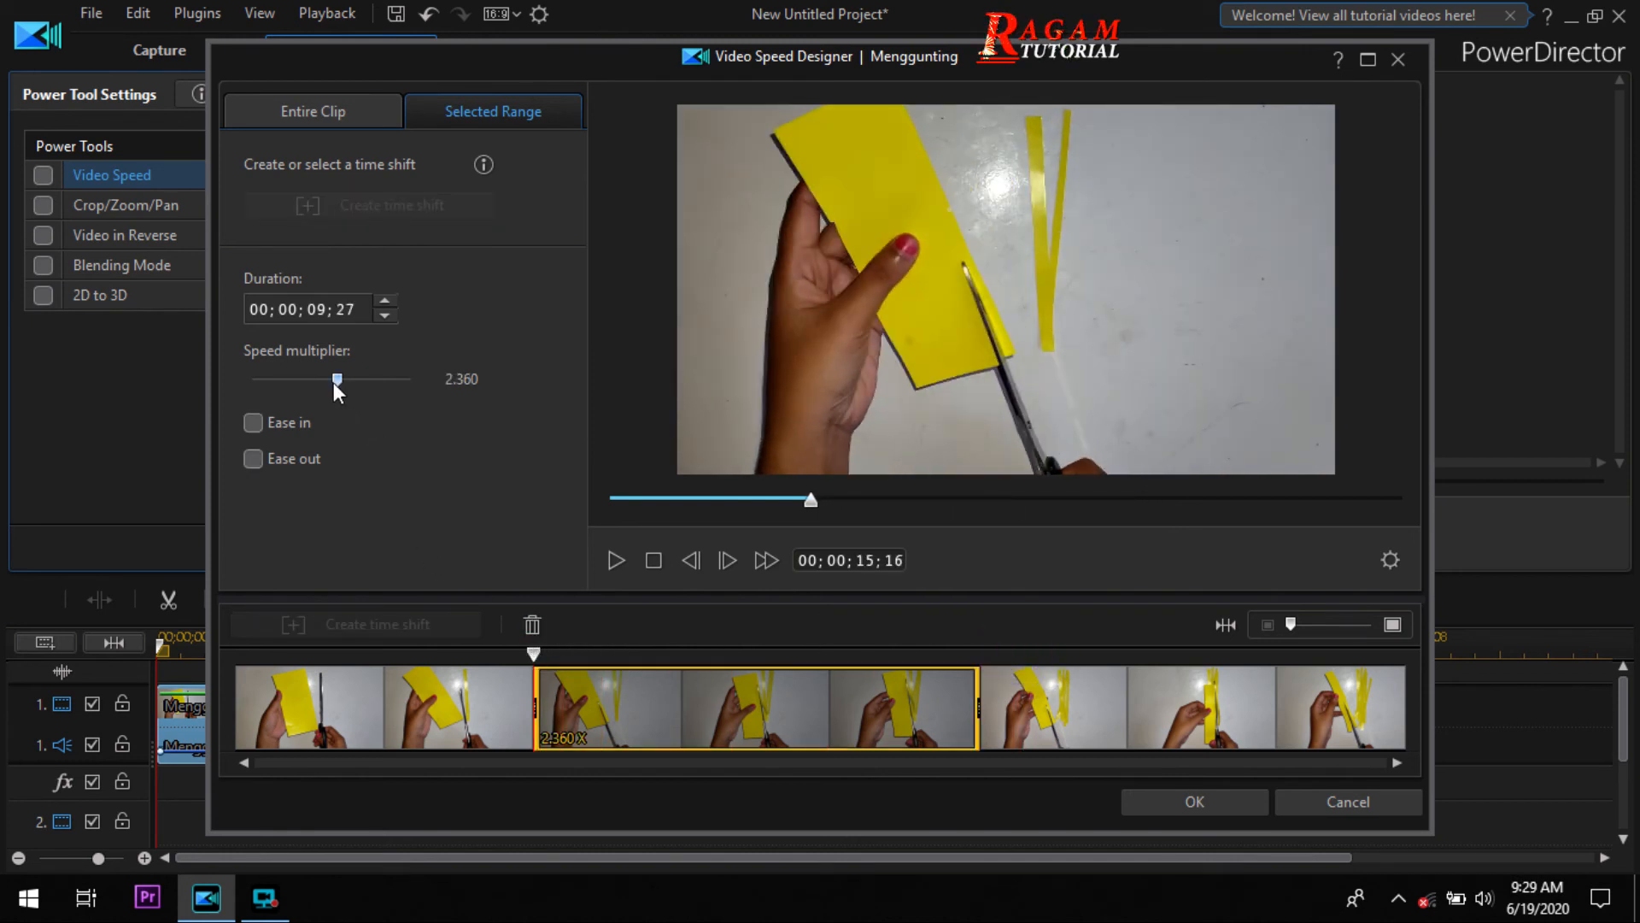
left_click_drag(341, 382, 343, 382)
left_click(615, 560)
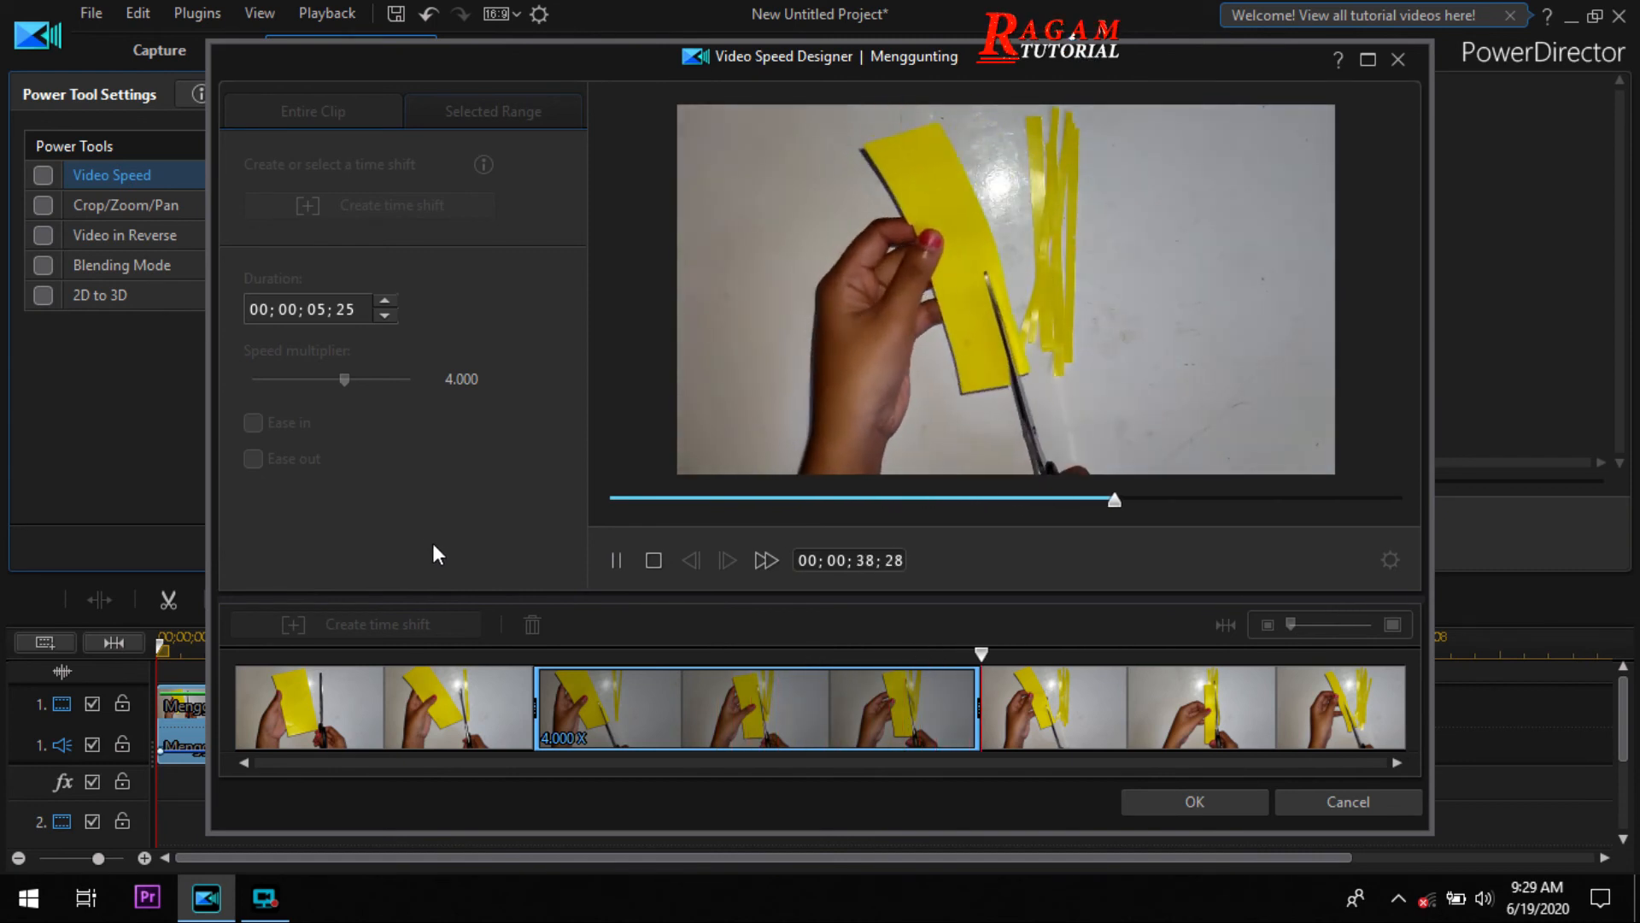
left_click(613, 557)
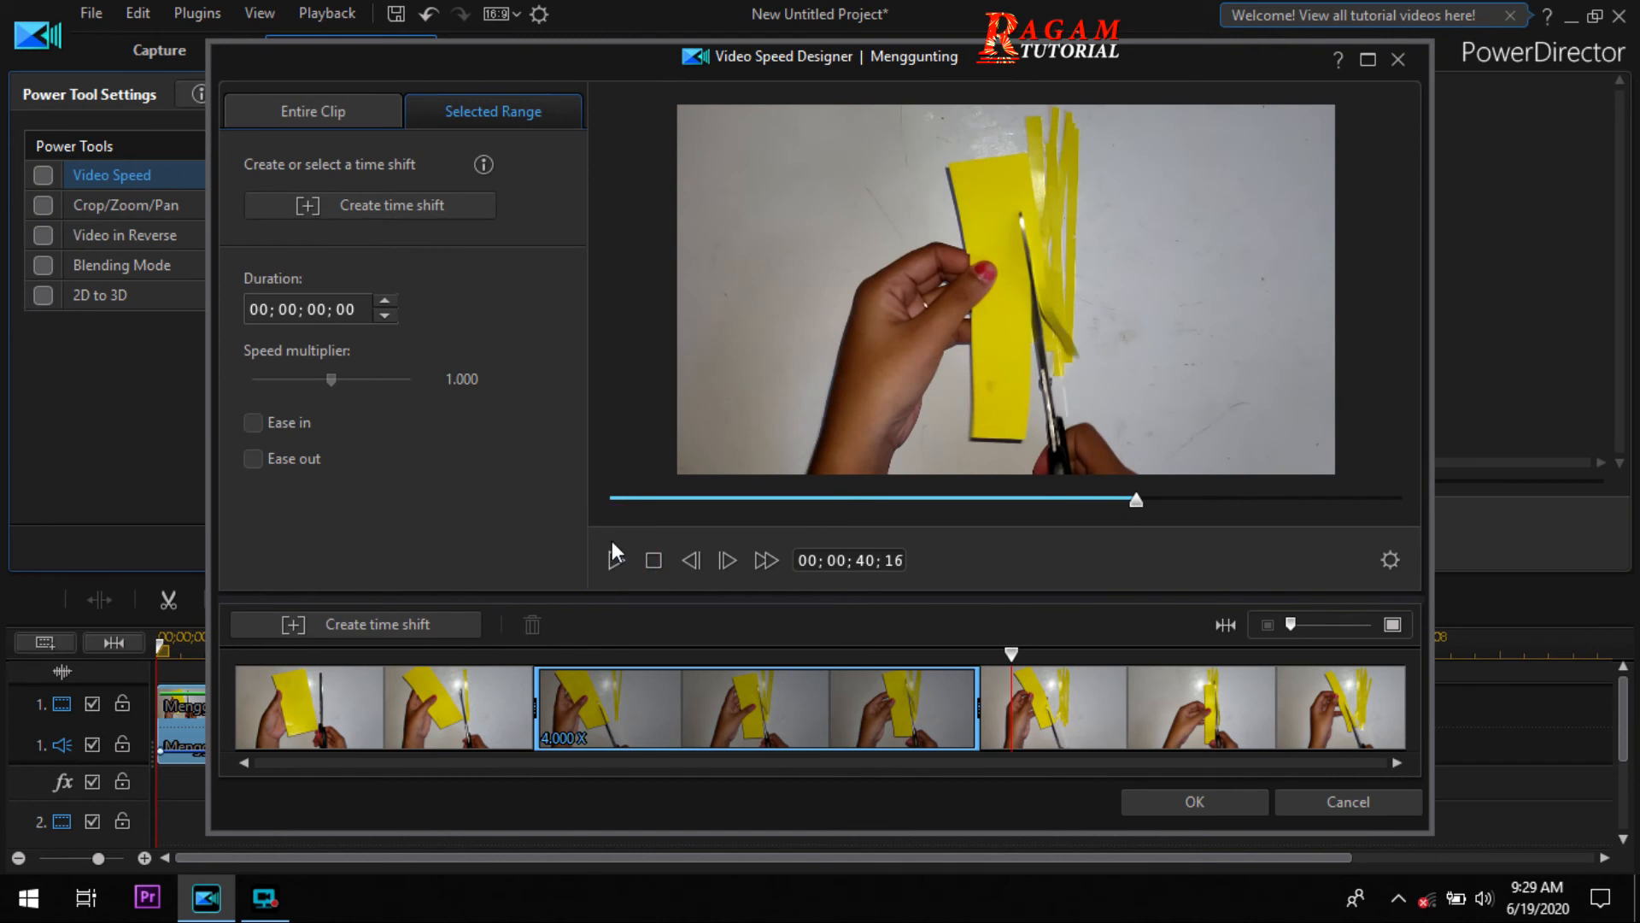
left_click(1227, 811)
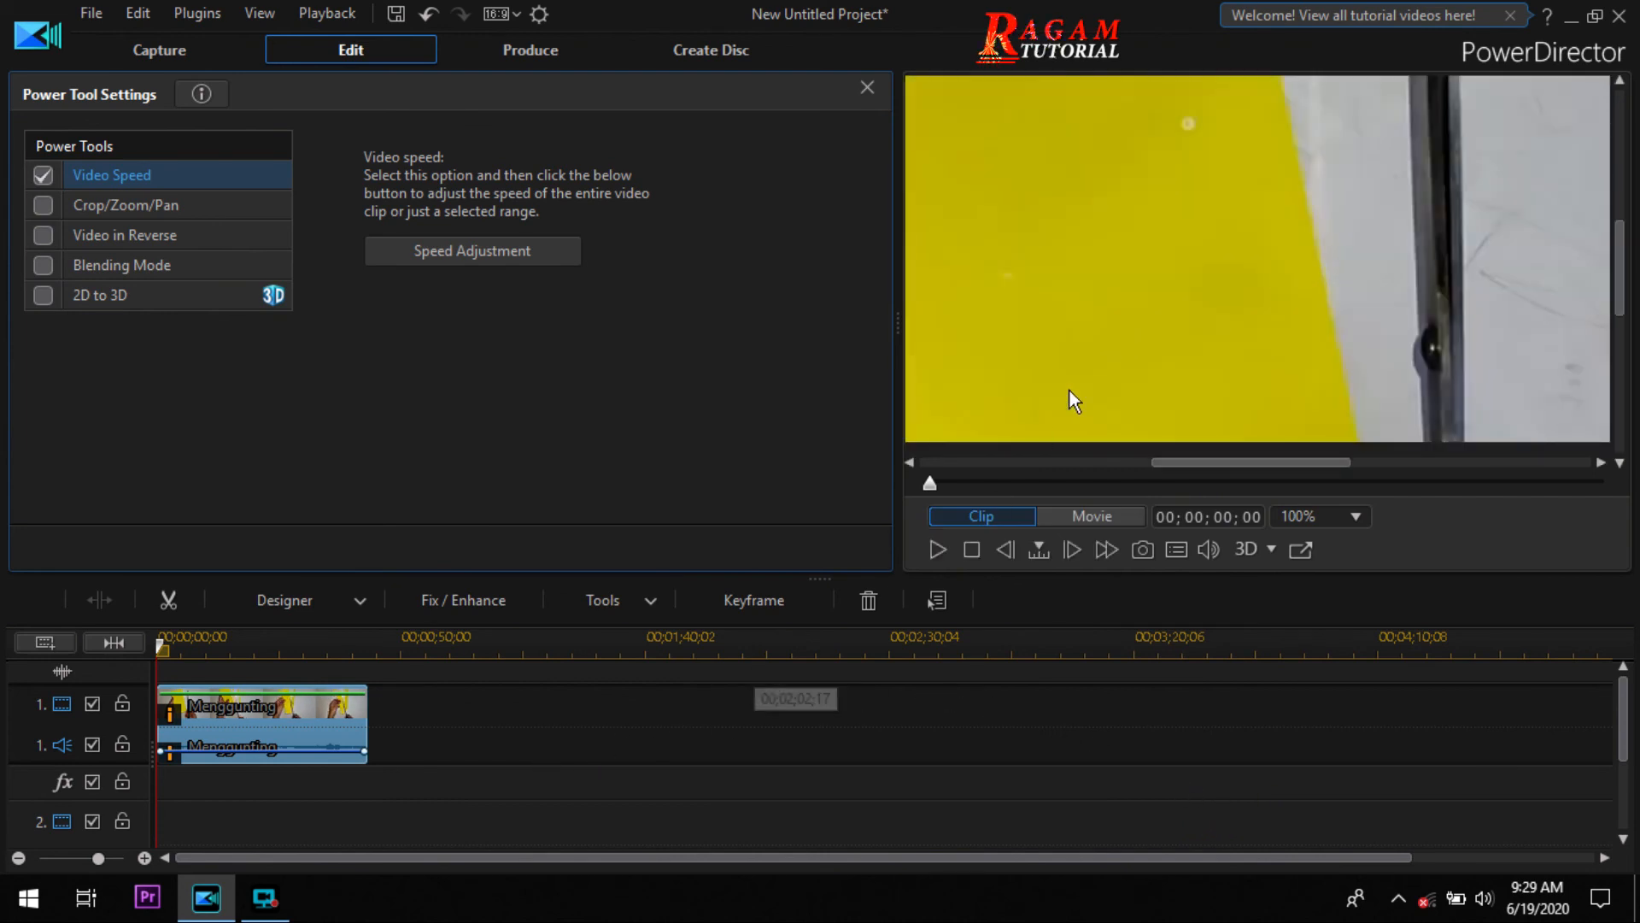
- Play the sped-up Menggunting clip in full-screen preview
double_click(979, 345)
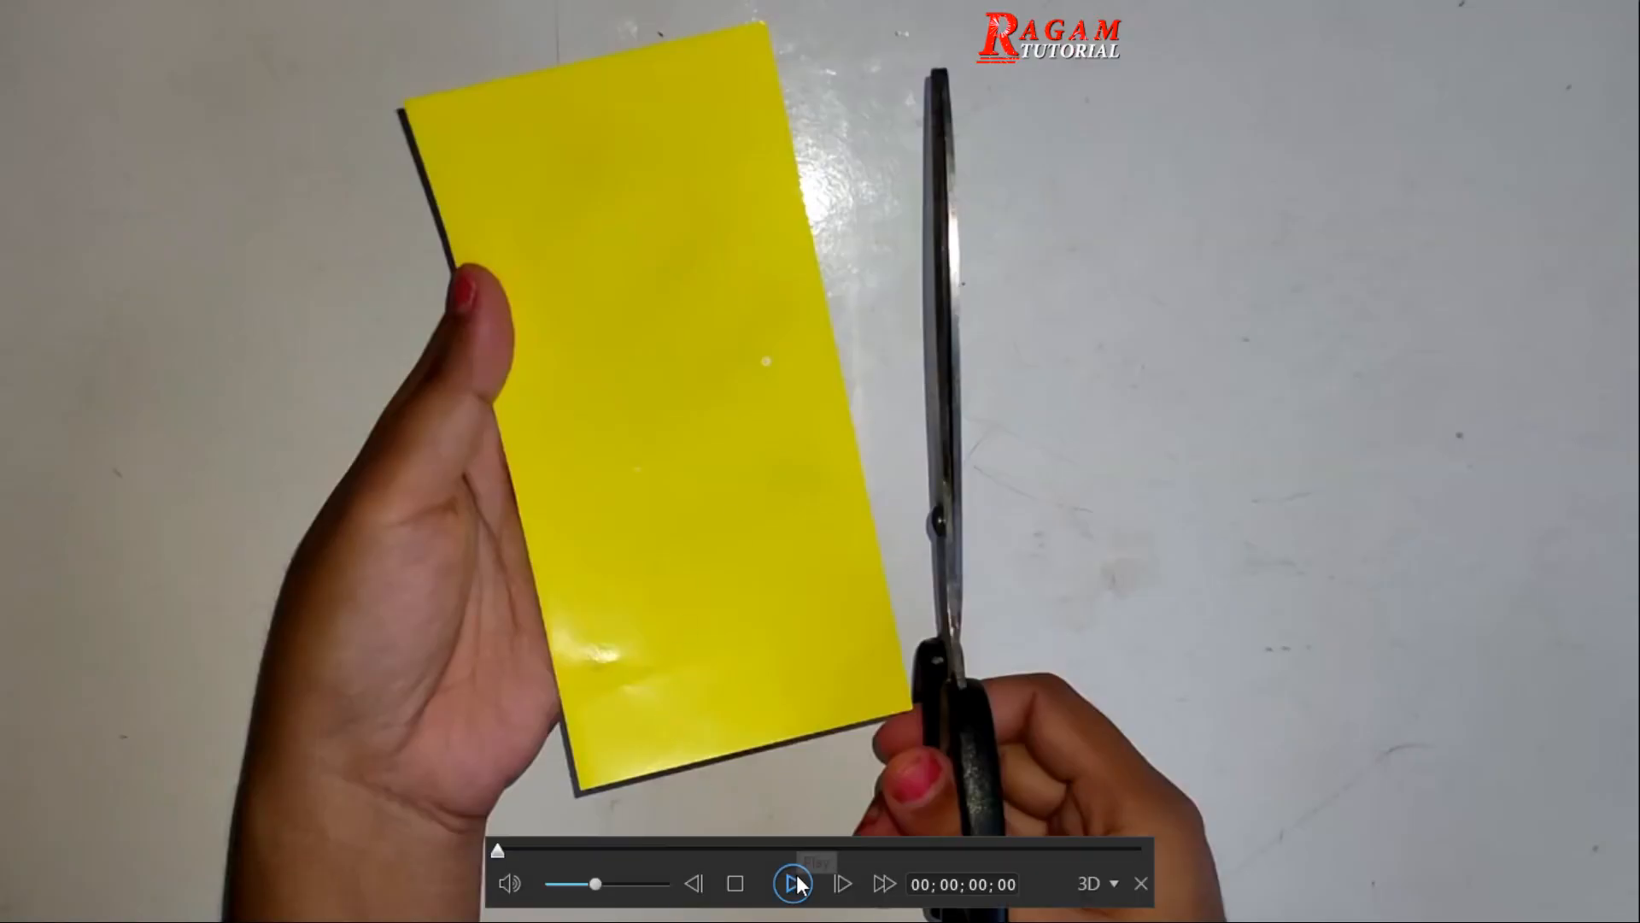
left_click(793, 884)
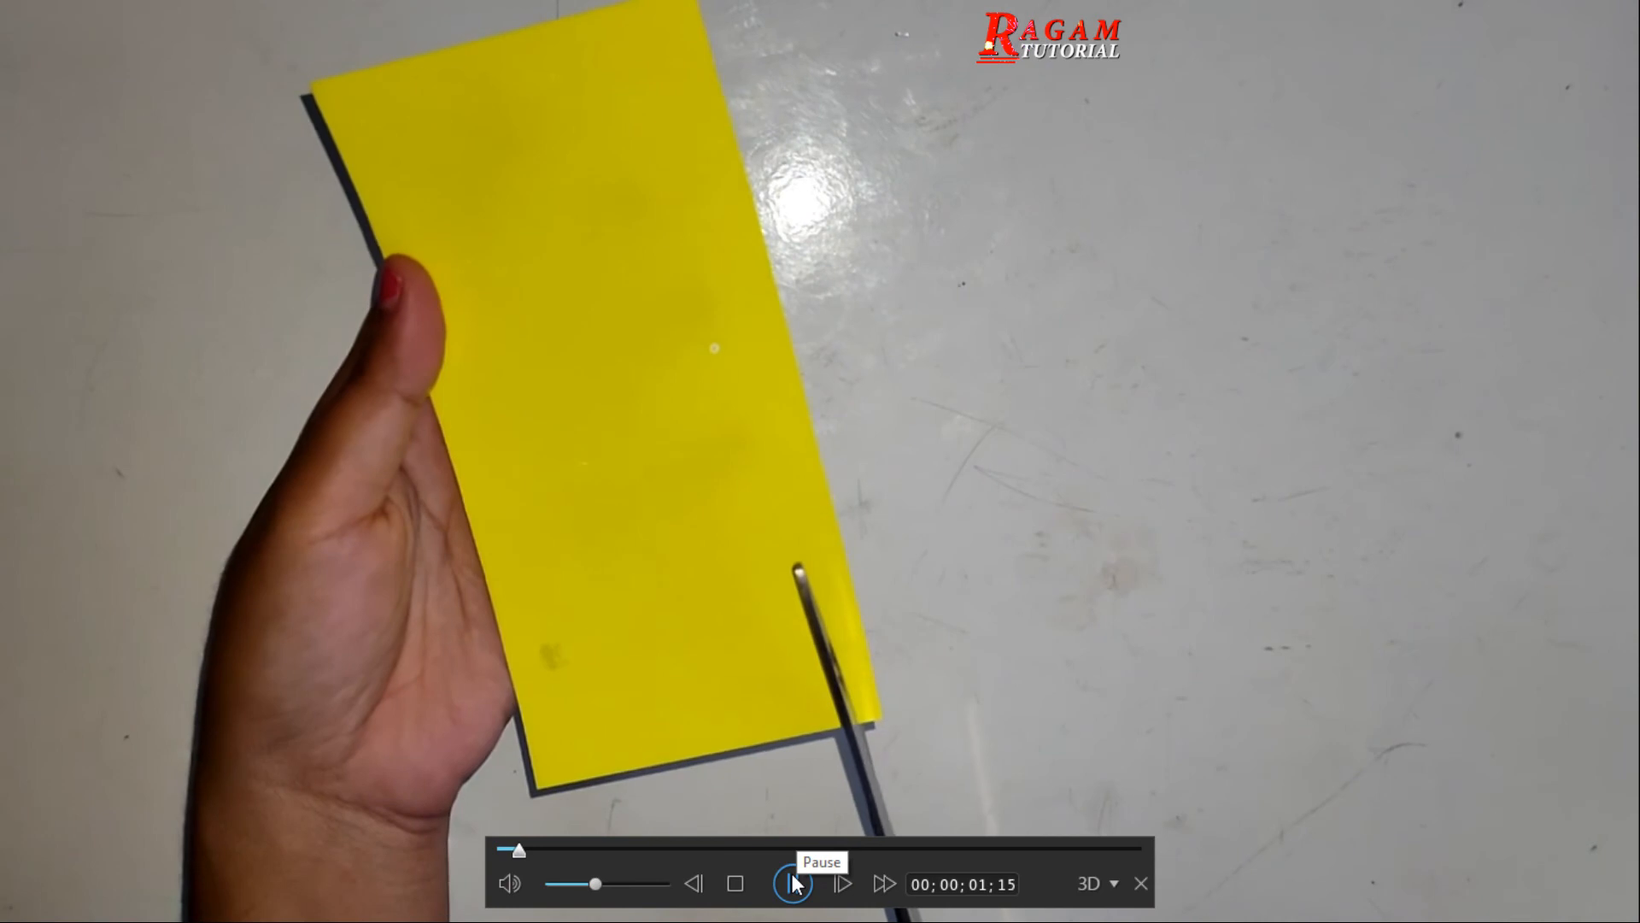